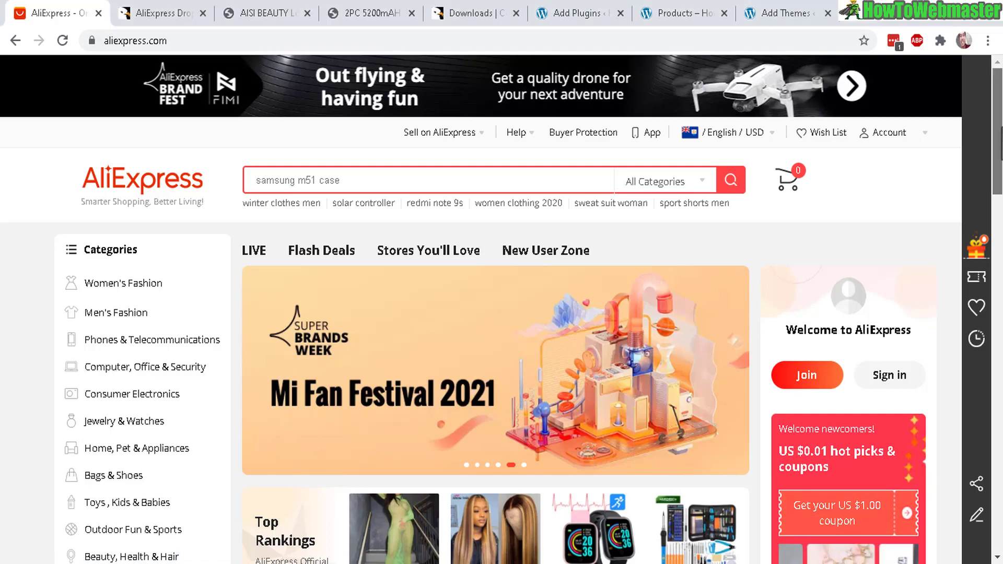
Scroll down the AliExpress homepage to look over the deals.
{"action": "scroll", "coordinate": [501, 308], "scroll_direction": "down", "scroll_amount": 3}
{"action": "scroll", "coordinate": [502, 308], "scroll_direction": "down", "scroll_amount": 12}
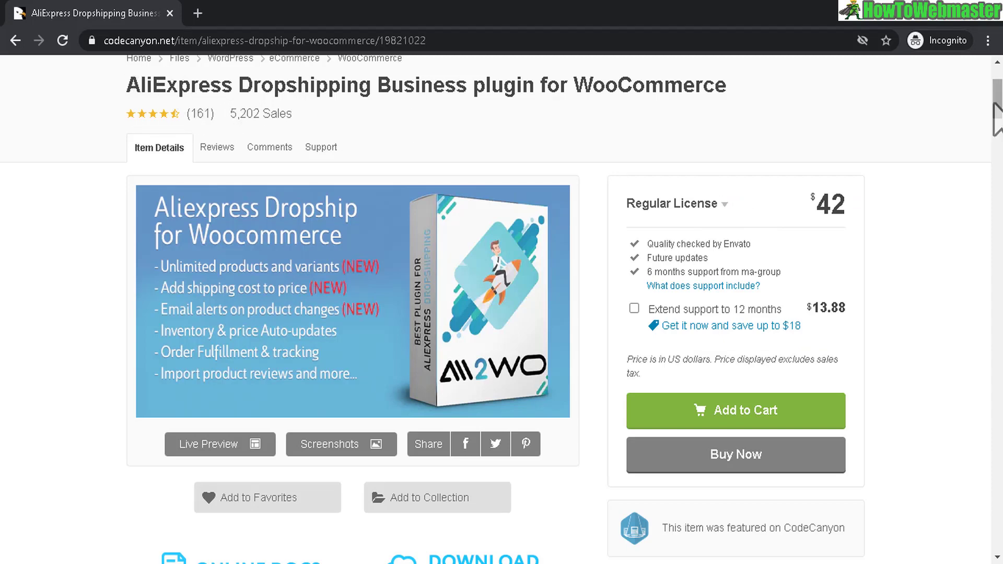
Read through the Ali2Woo CodeCanyon listing's description and feature list.
{"action": "scroll", "coordinate": [997, 121], "scroll_direction": "down", "scroll_amount": 2}
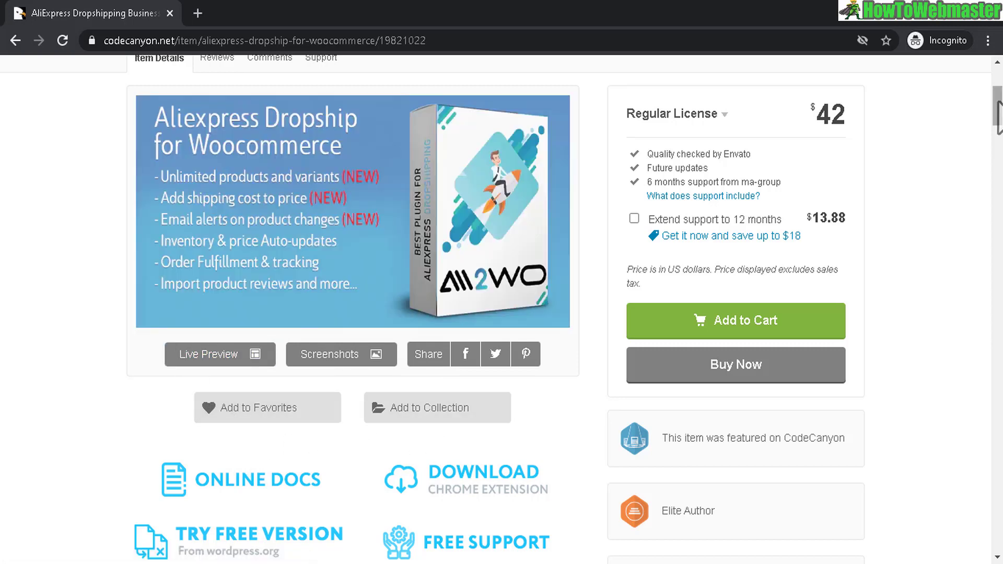
{"action": "left_click_drag", "start_coordinate": [999, 118], "coordinate": [999, 131]}
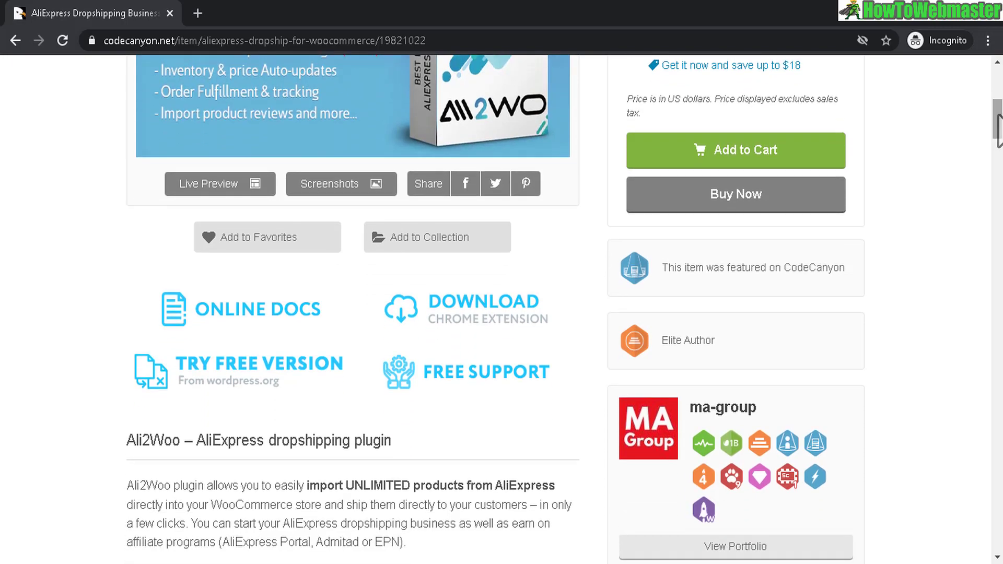
{"action": "left_click", "coordinate": [998, 180]}
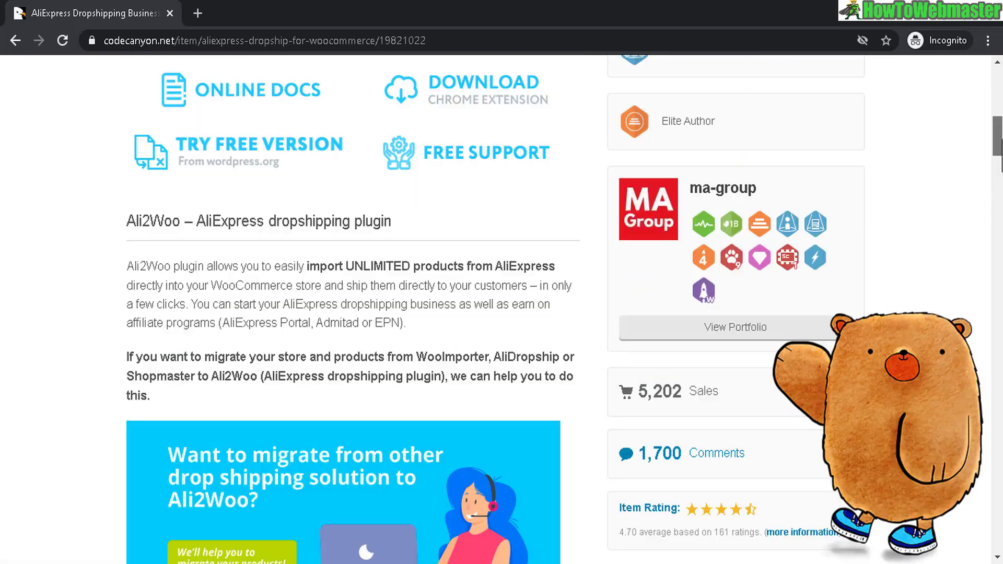
{"action": "scroll", "coordinate": [564, 308], "scroll_direction": "down", "scroll_amount": 4}
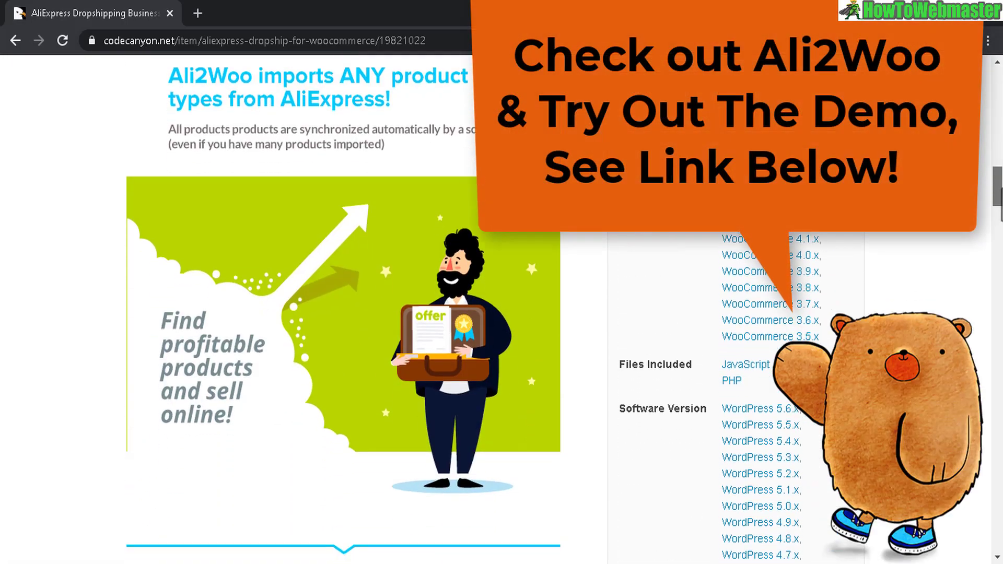
{"action": "scroll", "coordinate": [344, 308], "scroll_direction": "up", "scroll_amount": 15}
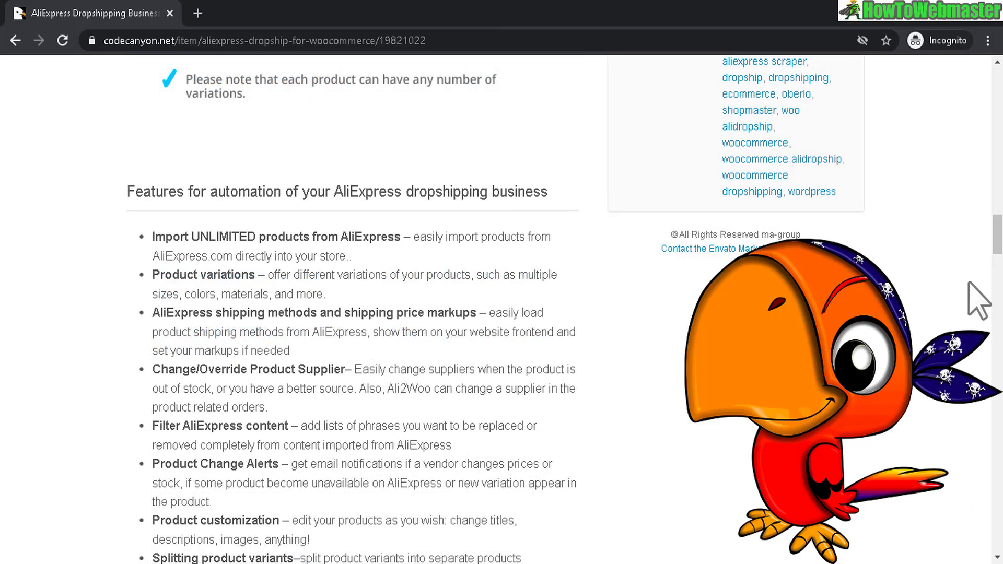
{"action": "scroll", "coordinate": [343, 308], "scroll_direction": "up", "scroll_amount": 15}
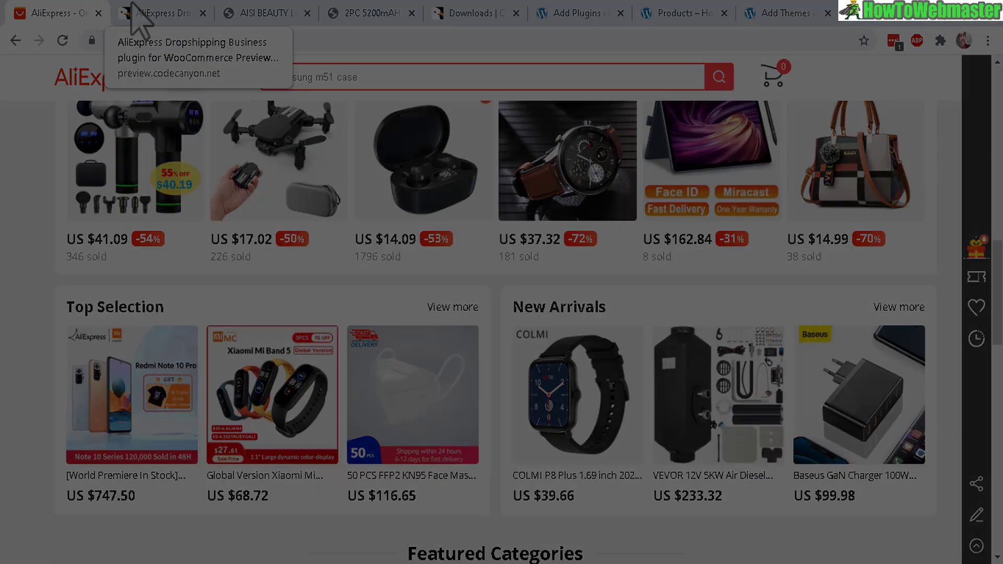
Open the Ali2Woo live demo, browse down to Best Seller, and view the AISI BEAUTY wig.
{"action": "left_click", "coordinate": [137, 14]}
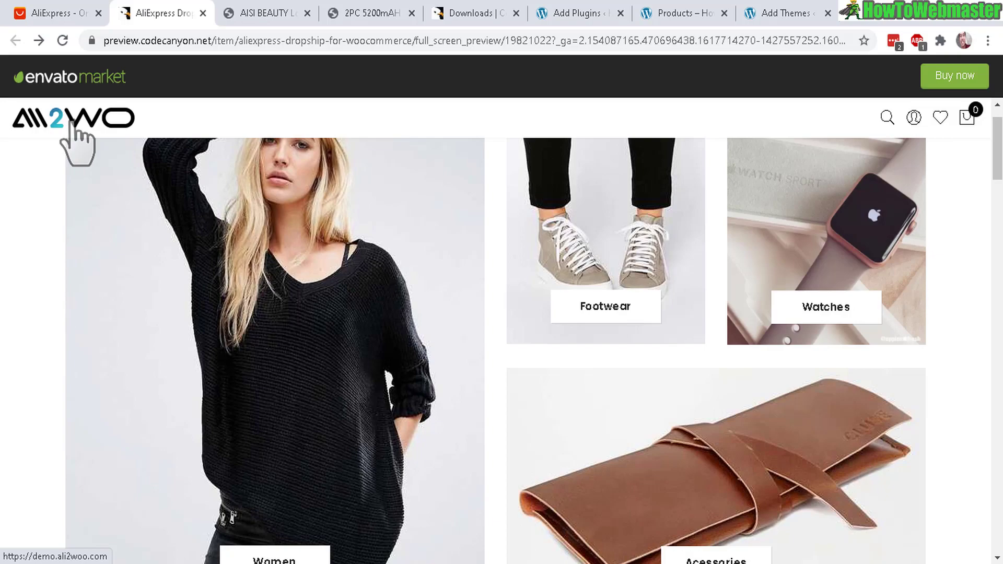
{"action": "scroll", "coordinate": [992, 329], "scroll_direction": "down", "scroll_amount": 15}
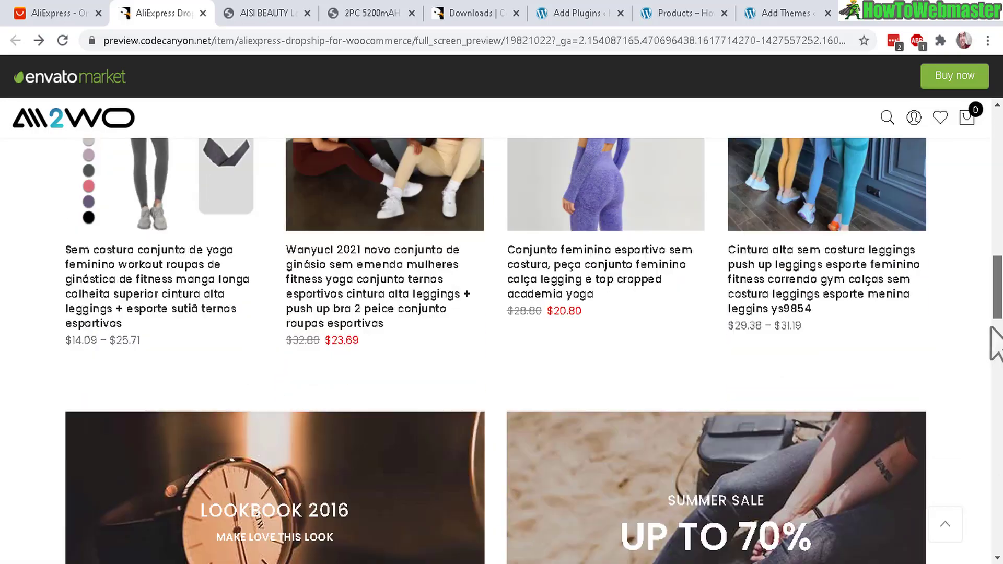
{"action": "left_click_drag", "start_coordinate": [991, 328], "coordinate": [993, 394]}
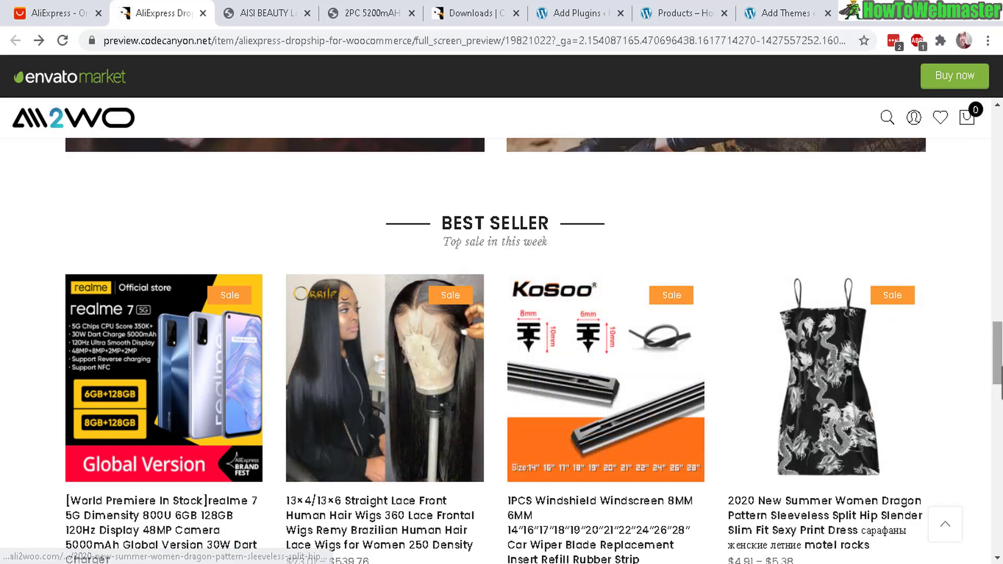
{"action": "left_click_drag", "start_coordinate": [997, 355], "coordinate": [1000, 418]}
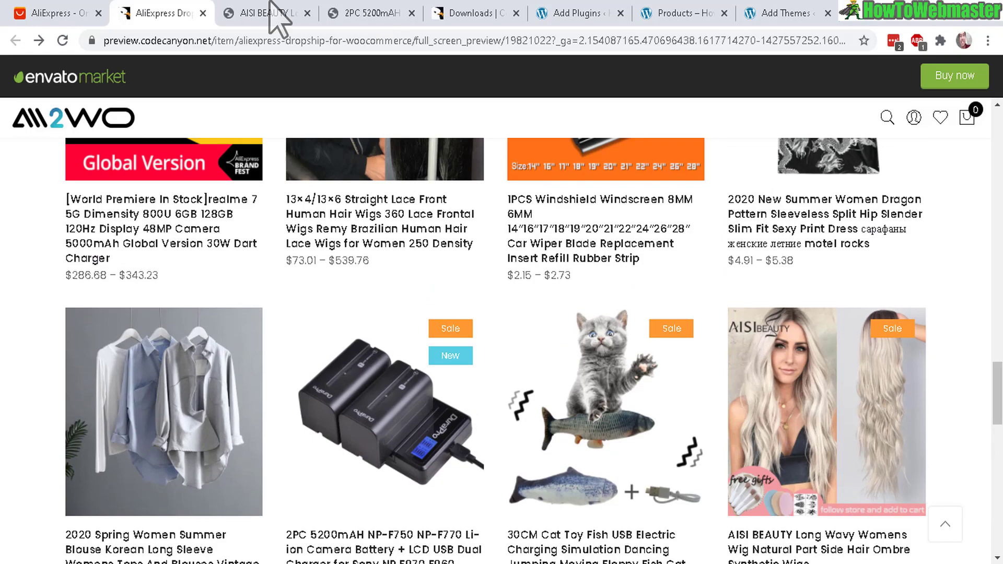
{"action": "left_click", "coordinate": [274, 12]}
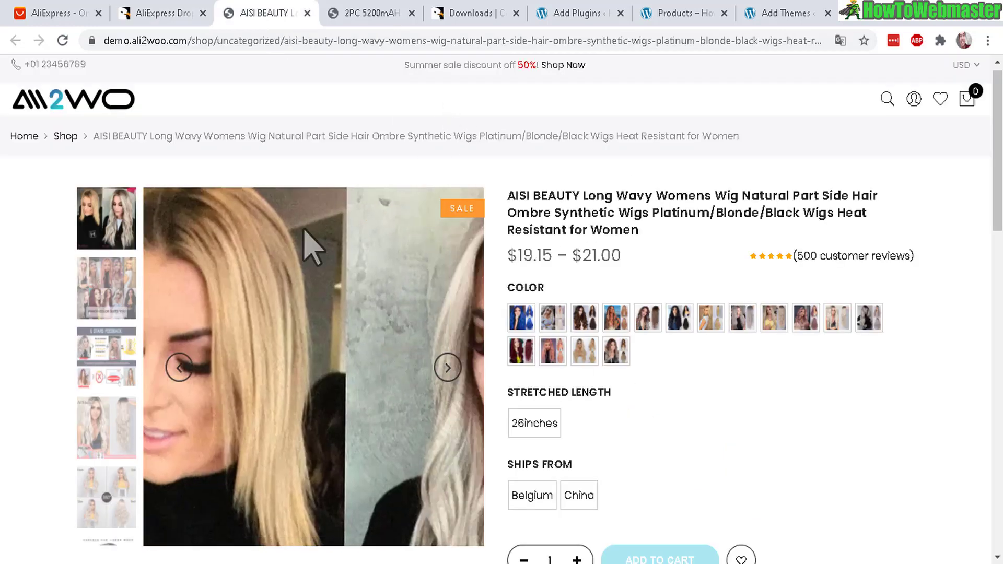
Show the wig's colour collage image and try several colour swatches, ending on red.
{"action": "scroll", "coordinate": [1000, 147], "scroll_direction": "down", "scroll_amount": 2}
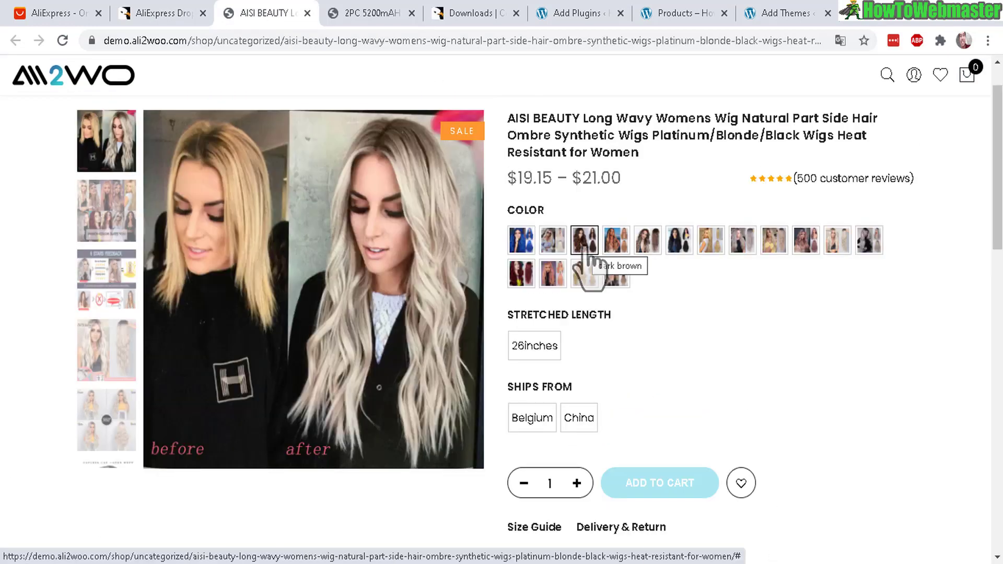
{"action": "left_click", "coordinate": [106, 211]}
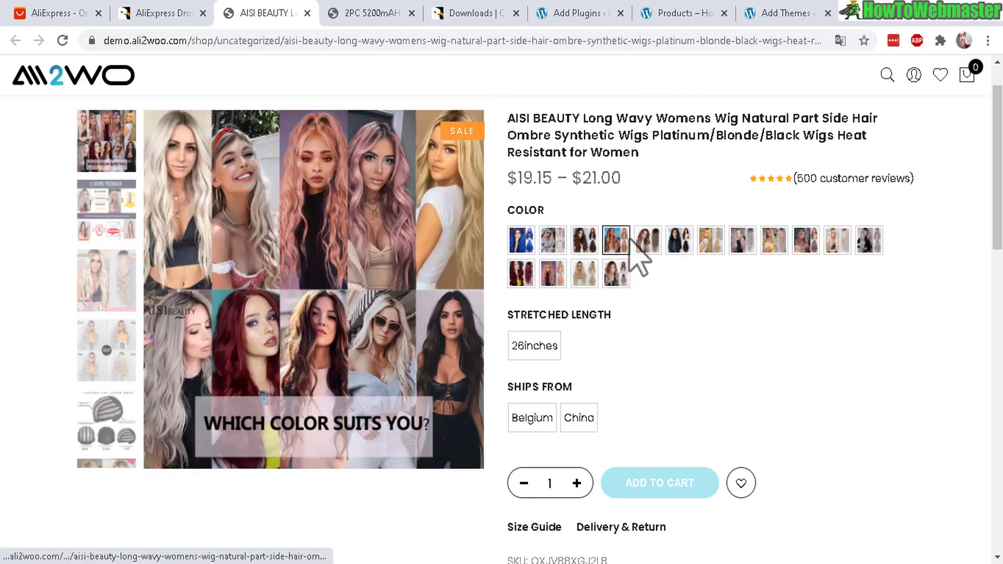
{"action": "left_click", "coordinate": [621, 249]}
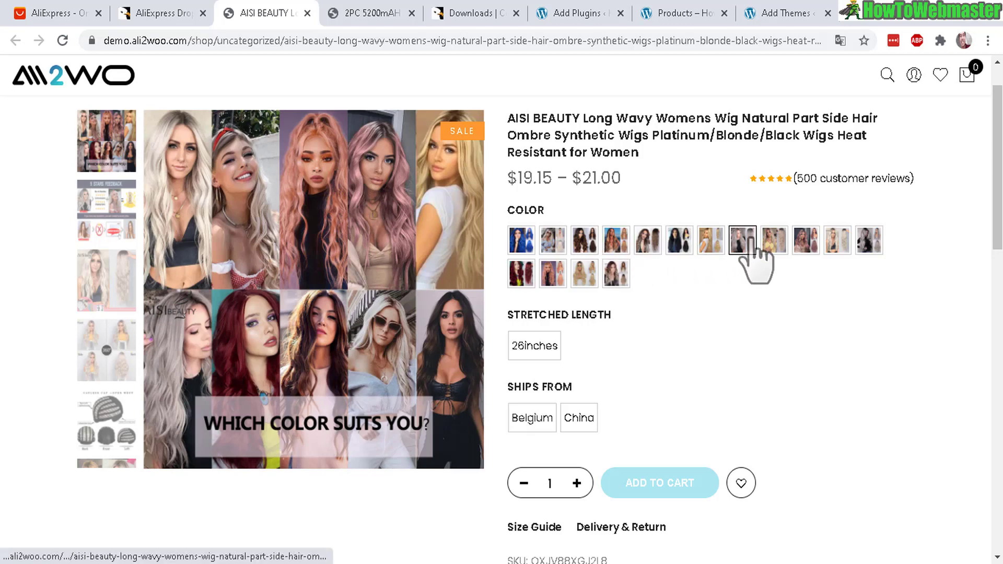
{"action": "left_click", "coordinate": [805, 245]}
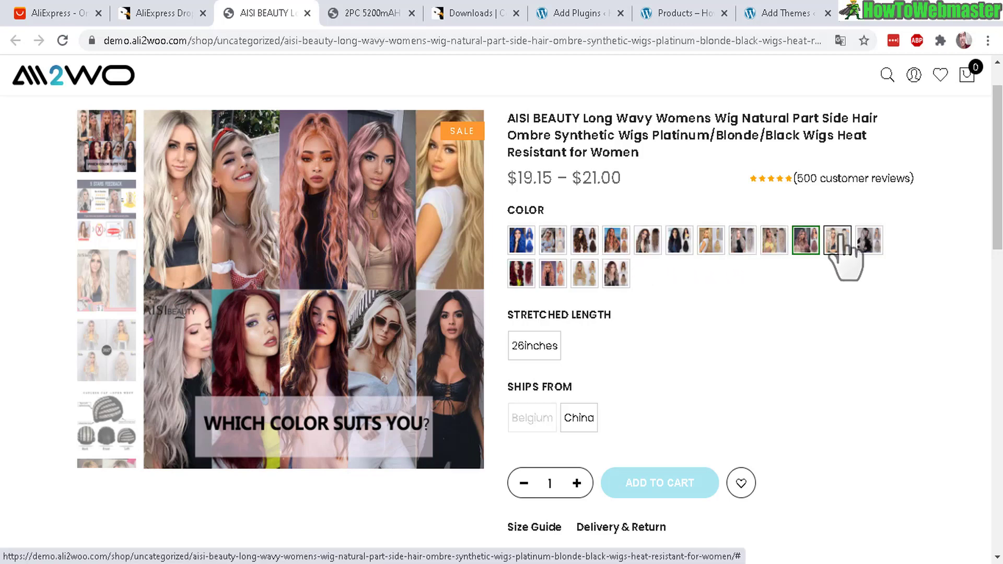
{"action": "left_click", "coordinate": [836, 245]}
{"action": "left_click", "coordinate": [525, 273]}
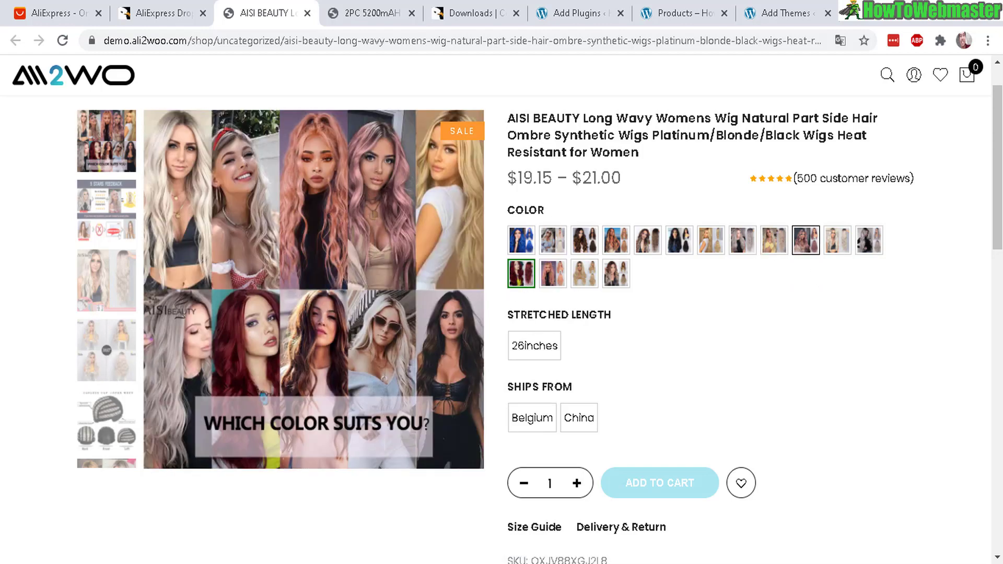
Jump to the wig's customer reviews section.
{"action": "scroll", "coordinate": [742, 236], "scroll_direction": "up", "scroll_amount": 1}
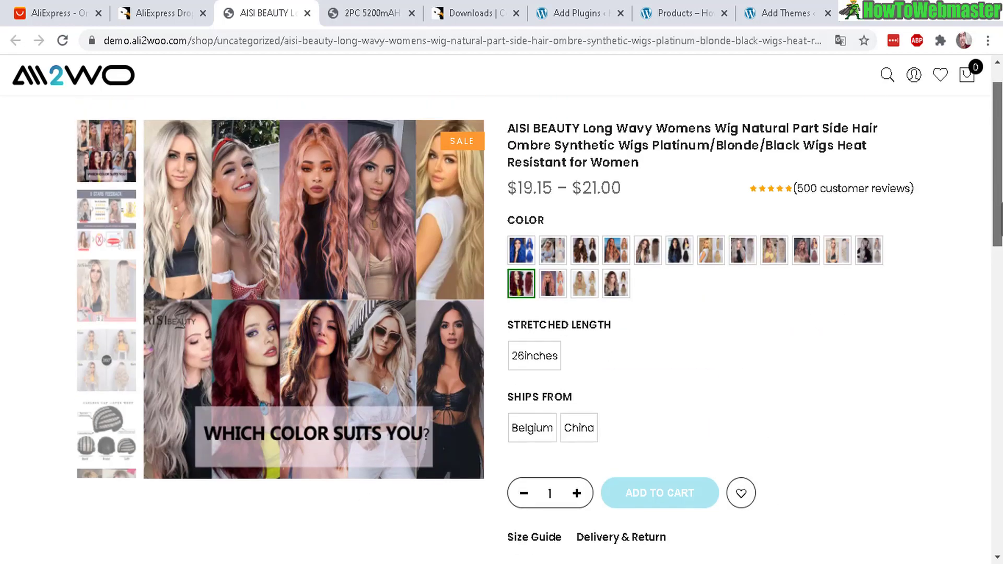
{"action": "left_click", "coordinate": [771, 189]}
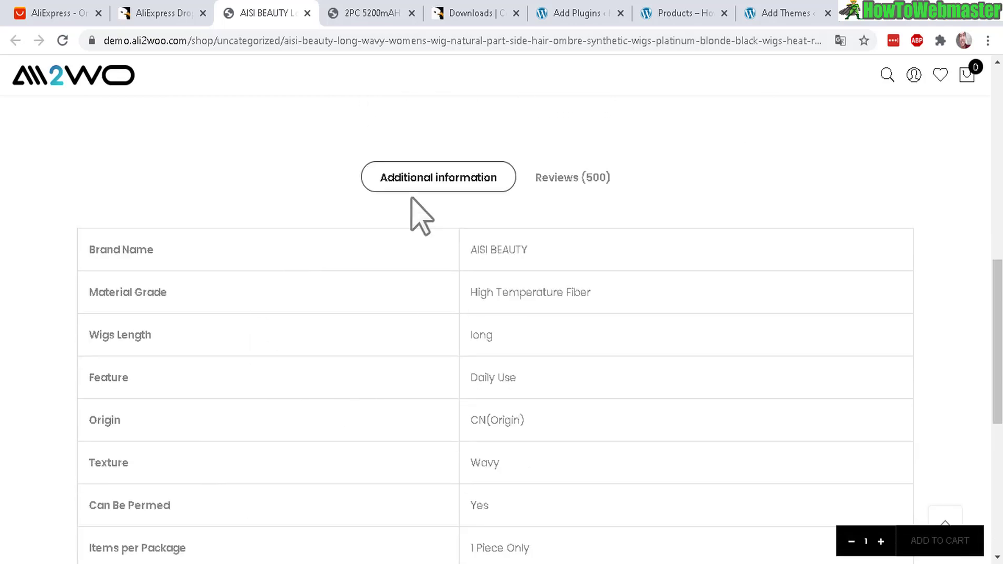
{"action": "left_click", "coordinate": [557, 179]}
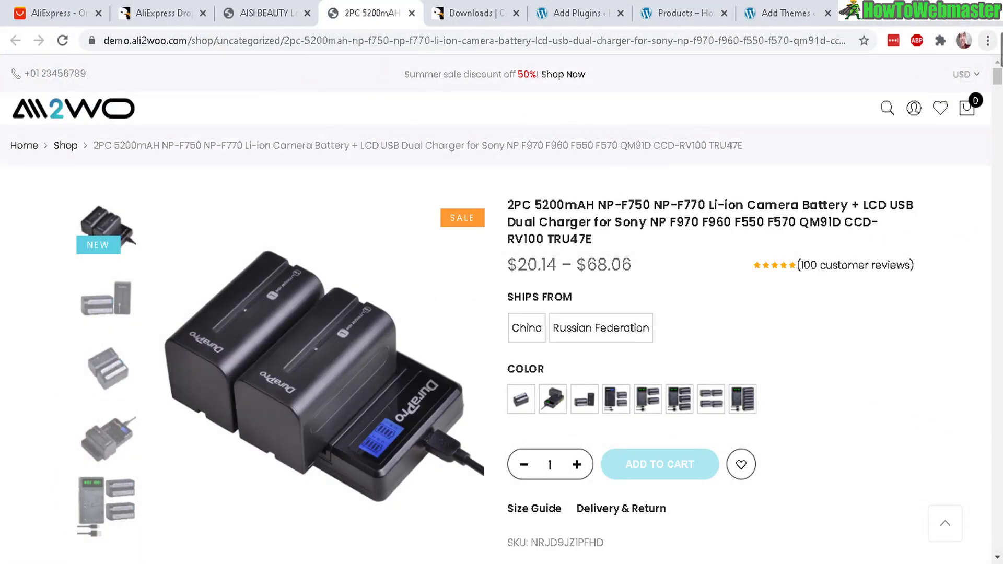
Browse the 2PC 5200mAh camera battery description and show its 100 reviews.
{"action": "scroll", "coordinate": [224, 293], "scroll_direction": "down", "scroll_amount": 15}
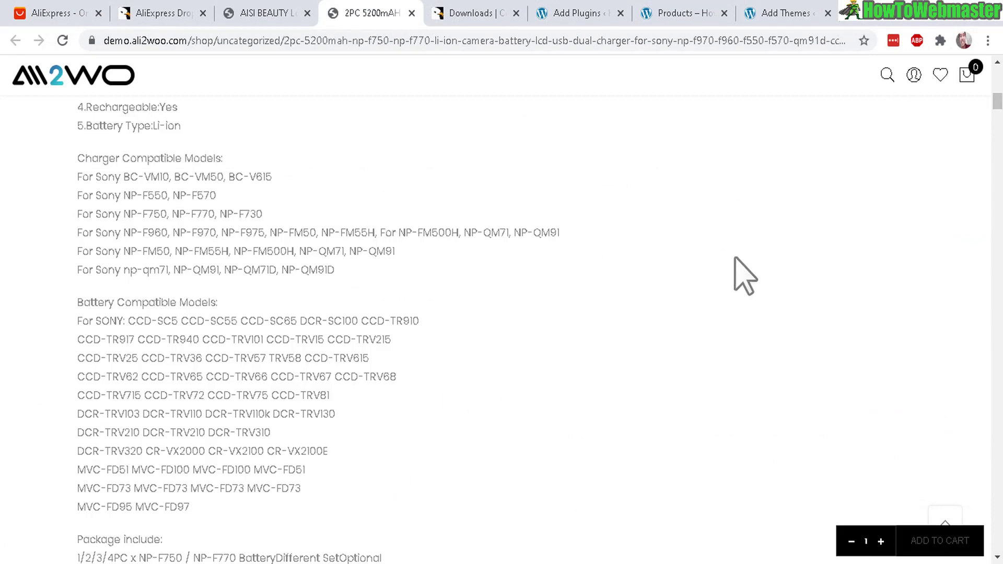
{"action": "scroll", "coordinate": [372, 256], "scroll_direction": "up", "scroll_amount": 6}
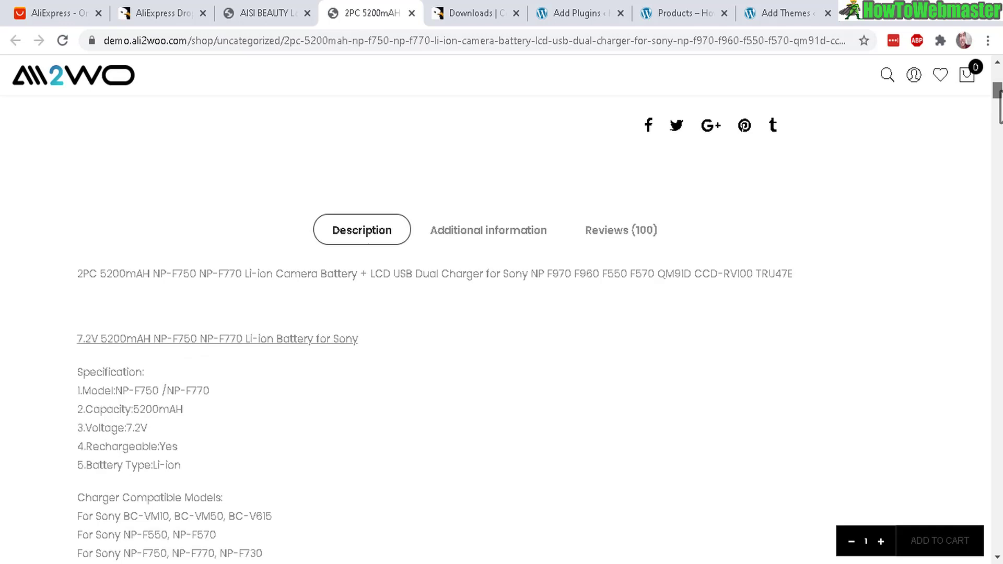
{"action": "scroll", "coordinate": [372, 256], "scroll_direction": "down", "scroll_amount": 3}
{"action": "scroll", "coordinate": [633, 324], "scroll_direction": "up", "scroll_amount": 4}
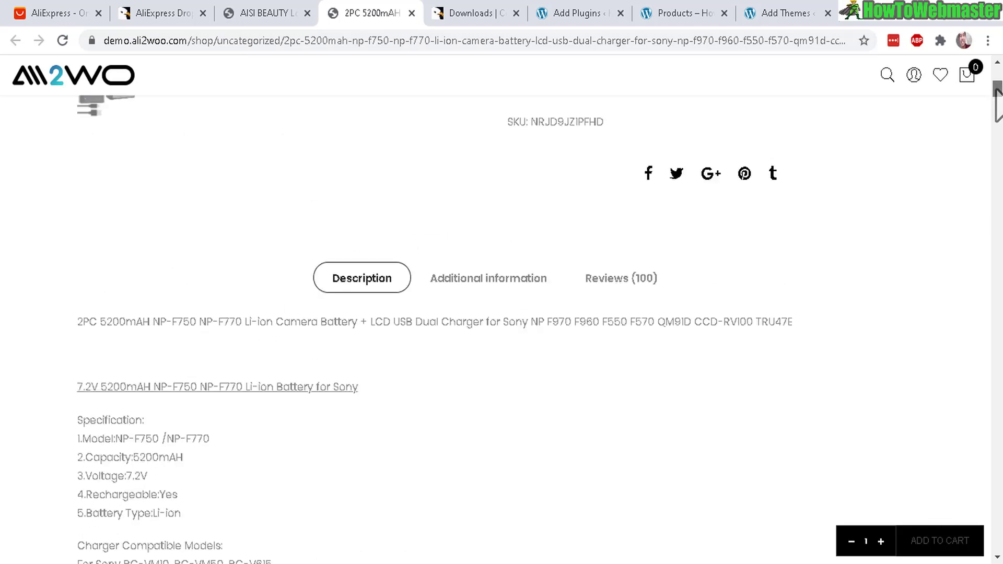
{"action": "left_click", "coordinate": [630, 308]}
{"action": "scroll", "coordinate": [376, 385], "scroll_direction": "up", "scroll_amount": 8}
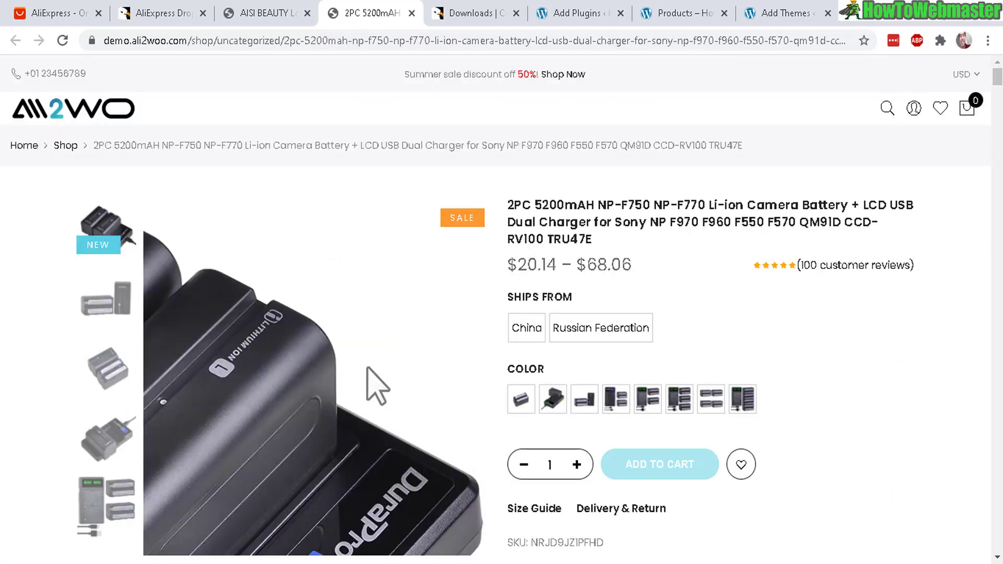
Switch to the window with the CodeCanyon downloads list.
{"action": "left_click", "coordinate": [454, 12]}
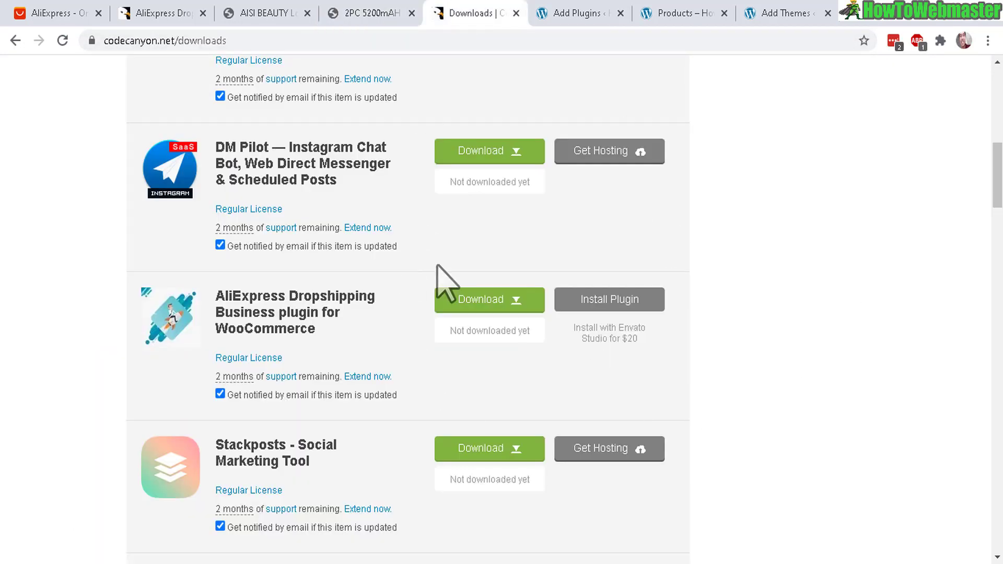
{"action": "left_click", "coordinate": [516, 563]}
{"action": "scroll", "coordinate": [569, 556], "scroll_direction": "up", "scroll_amount": 15}
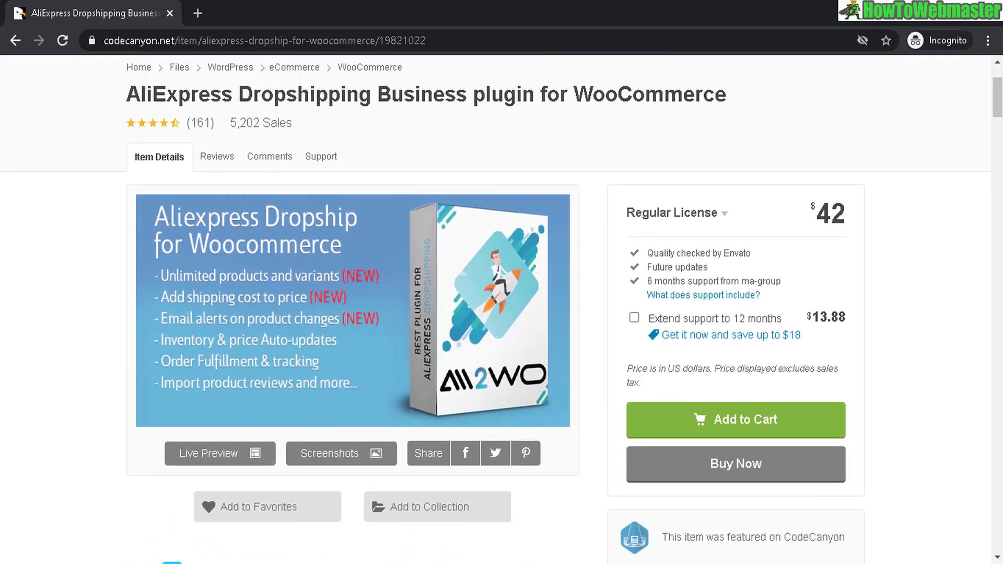
{"action": "key", "text": "alt+Tab"}
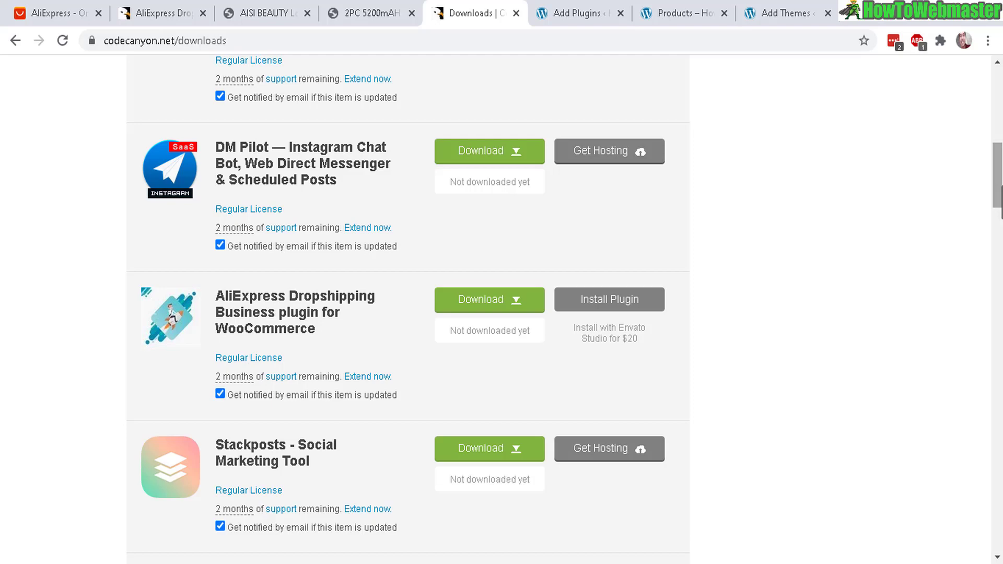
Download All files & documentation for the AliExpress Dropshipping Business plugin.
{"action": "scroll", "coordinate": [501, 308], "scroll_direction": "up", "scroll_amount": 9}
{"action": "scroll", "coordinate": [502, 308], "scroll_direction": "down", "scroll_amount": 9}
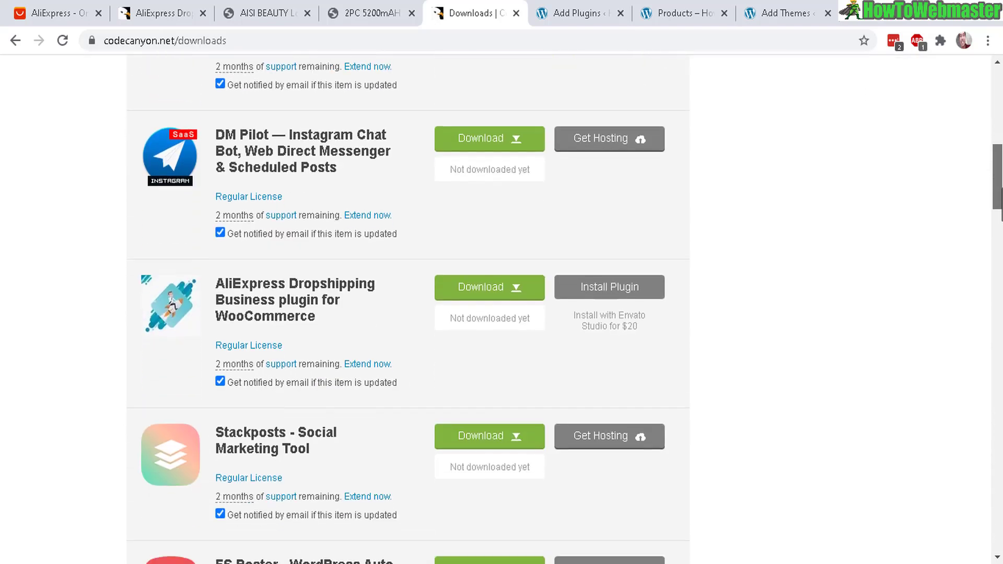
{"action": "scroll", "coordinate": [501, 309], "scroll_direction": "up", "scroll_amount": 10}
{"action": "mouse_move", "coordinate": [920, 116]}
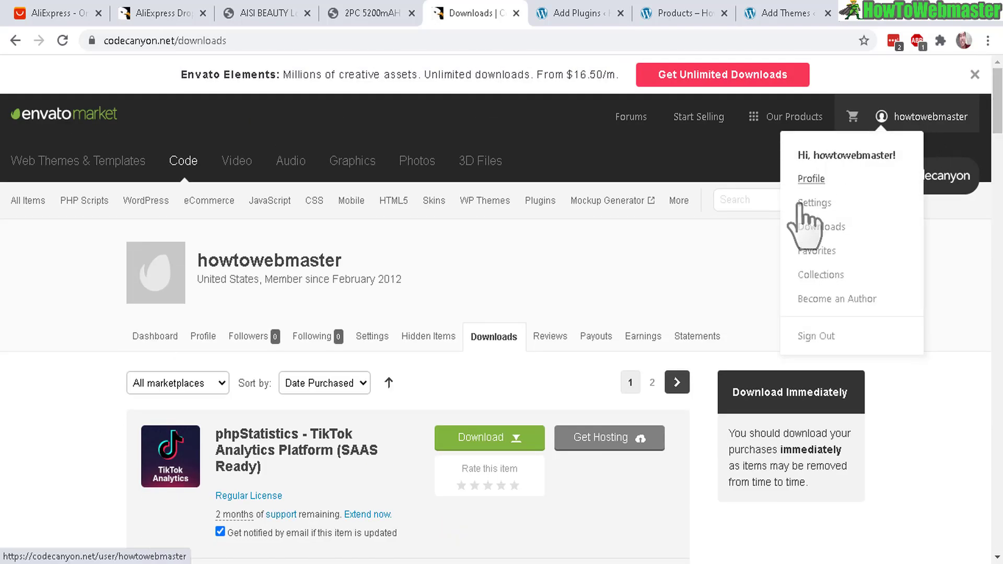
{"action": "scroll", "coordinate": [502, 308], "scroll_direction": "down", "scroll_amount": 14}
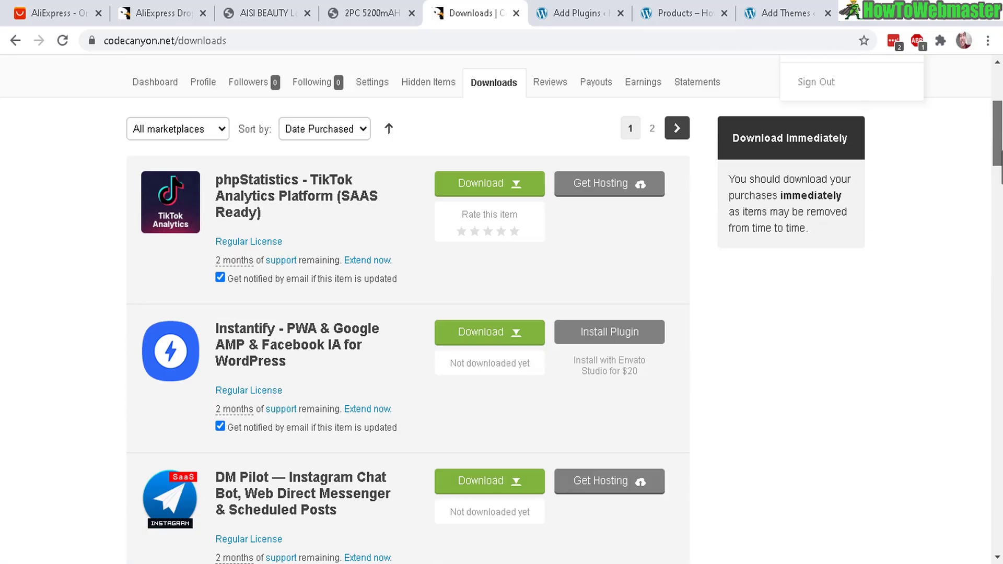
{"action": "scroll", "coordinate": [515, 254], "scroll_direction": "up", "scroll_amount": 2}
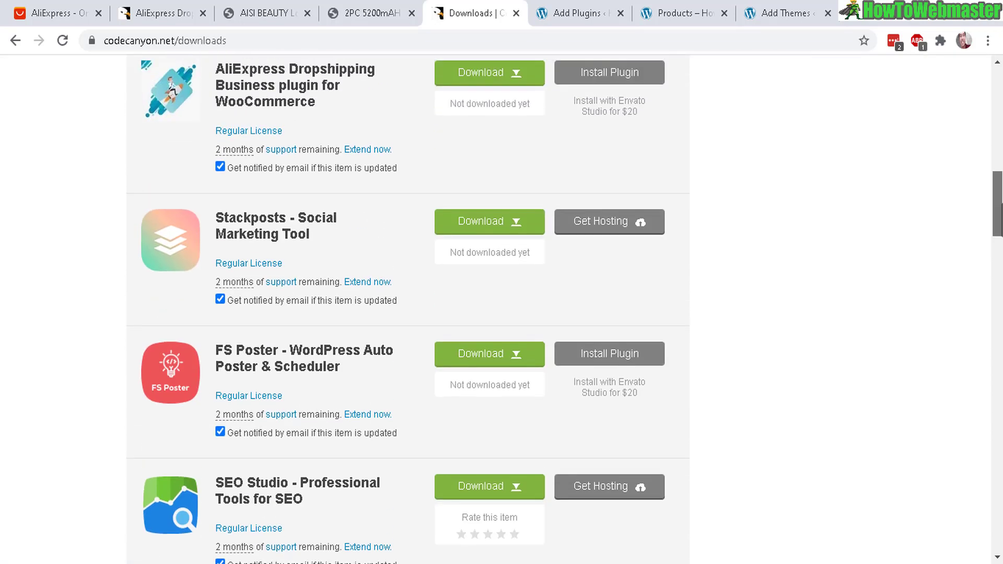
{"action": "scroll", "coordinate": [240, 264], "scroll_direction": "up", "scroll_amount": 3}
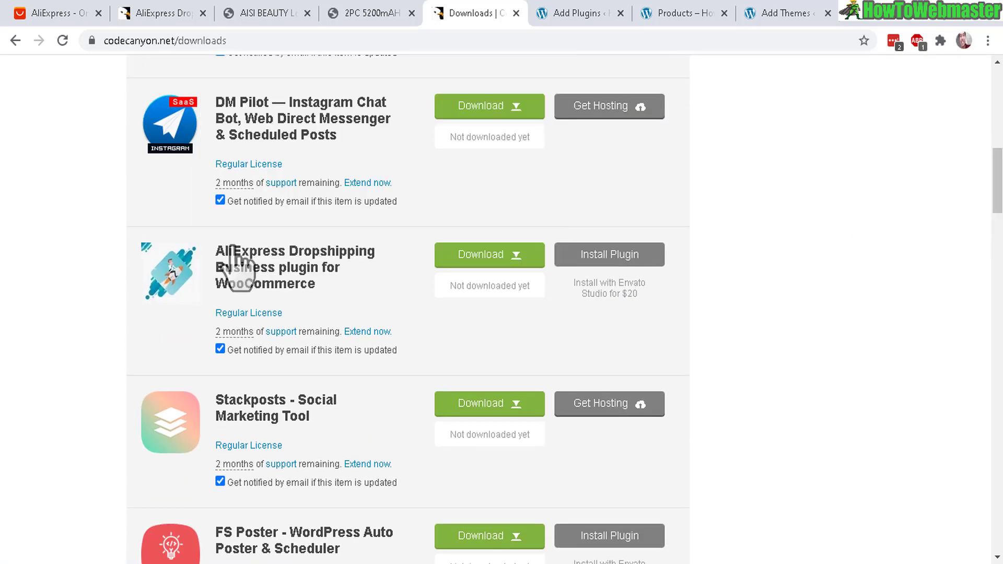
{"action": "left_click", "coordinate": [515, 256]}
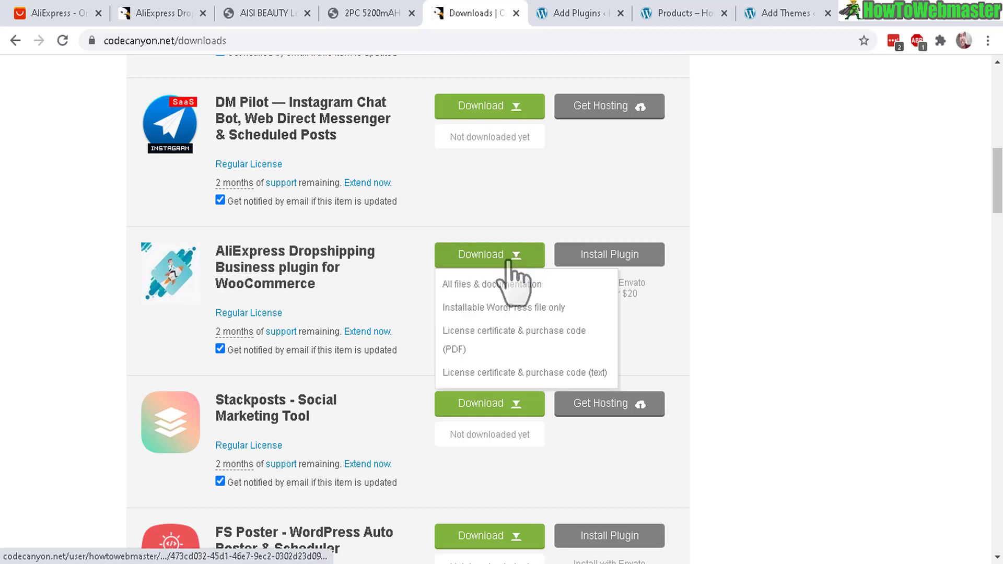
{"action": "left_click", "coordinate": [481, 286]}
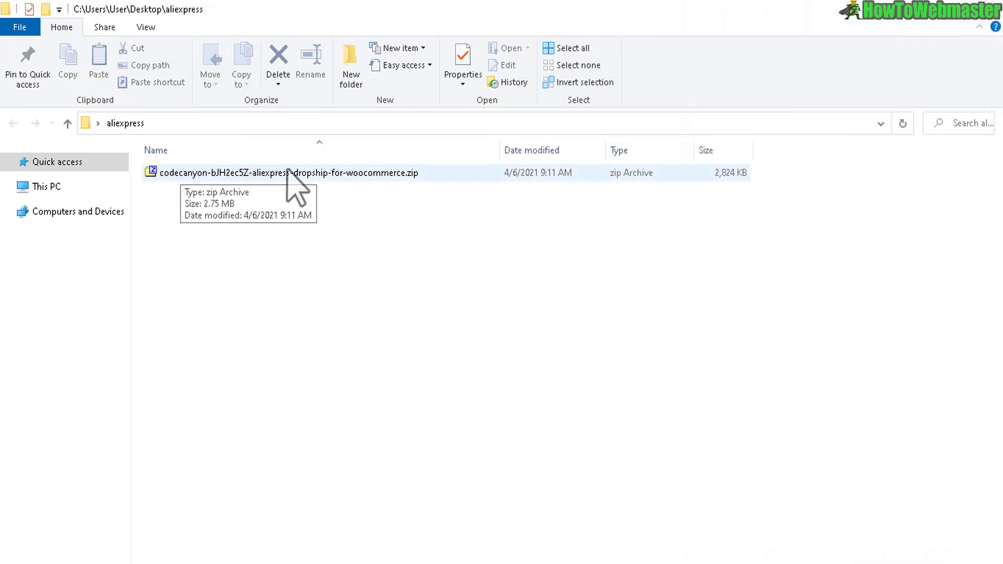
Extract the downloaded codecanyon zip with 7-Zip.
{"action": "left_click", "coordinate": [315, 172]}
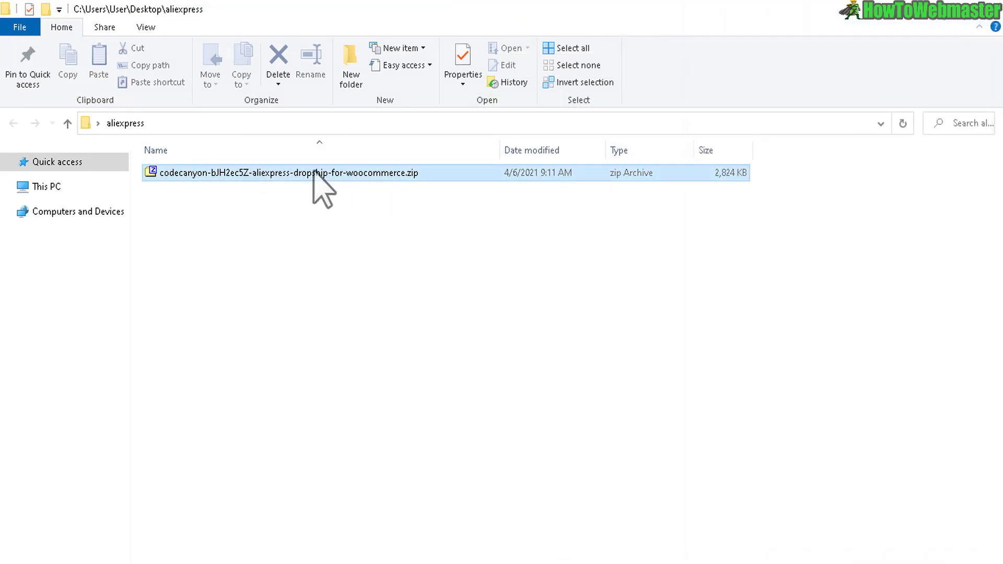
{"action": "right_click", "coordinate": [314, 171]}
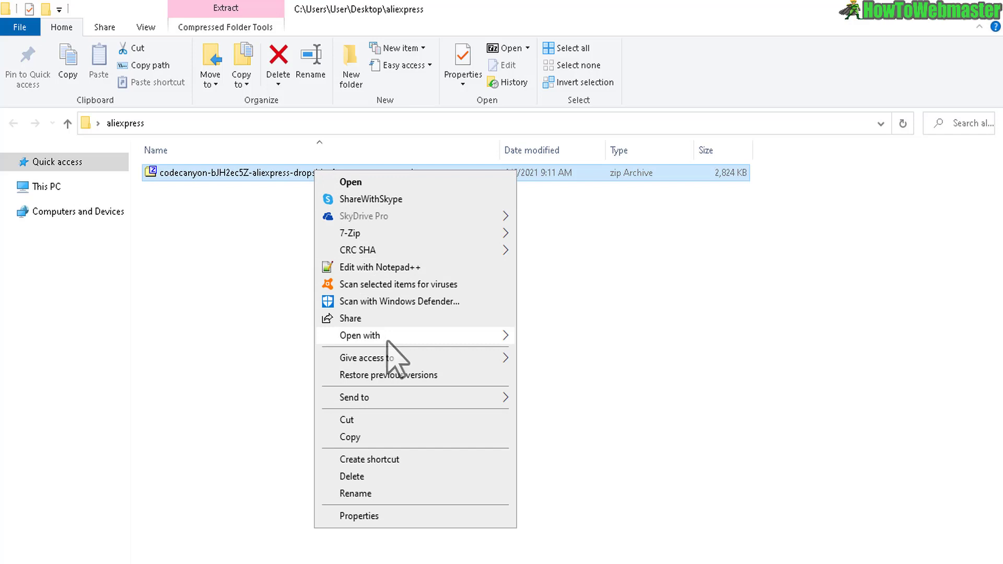
{"action": "mouse_move", "coordinate": [366, 233]}
{"action": "left_click", "coordinate": [553, 287]}
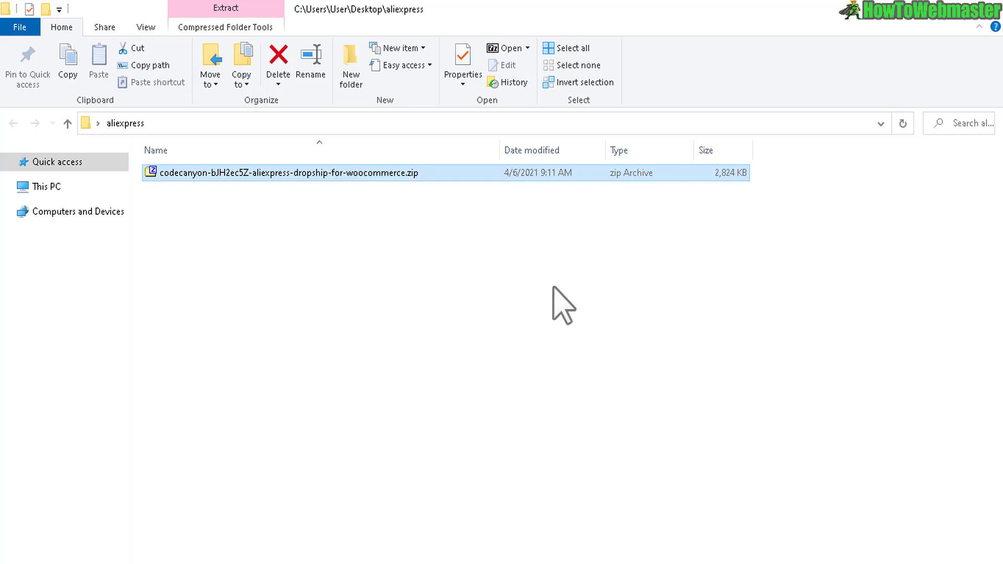
Open the extracted ali2woo folder and select ali2woo.zip.
{"action": "double_click", "coordinate": [195, 176]}
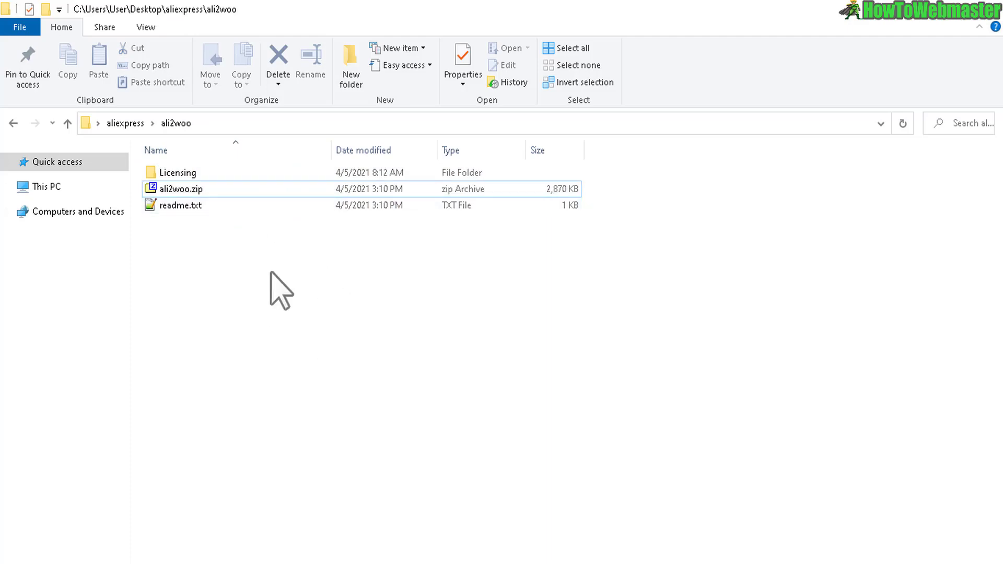
{"action": "left_click", "coordinate": [184, 208]}
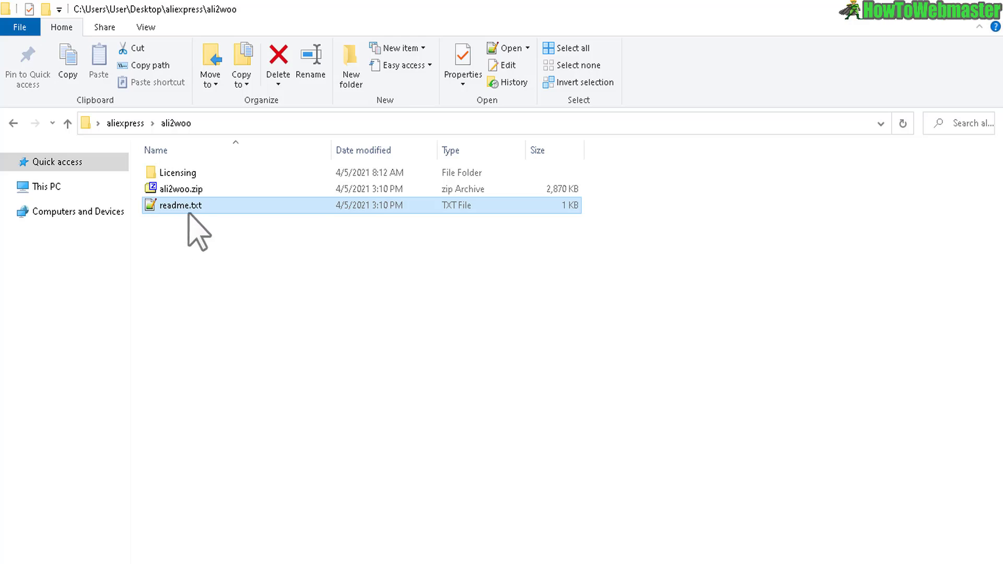
{"action": "left_click", "coordinate": [169, 188]}
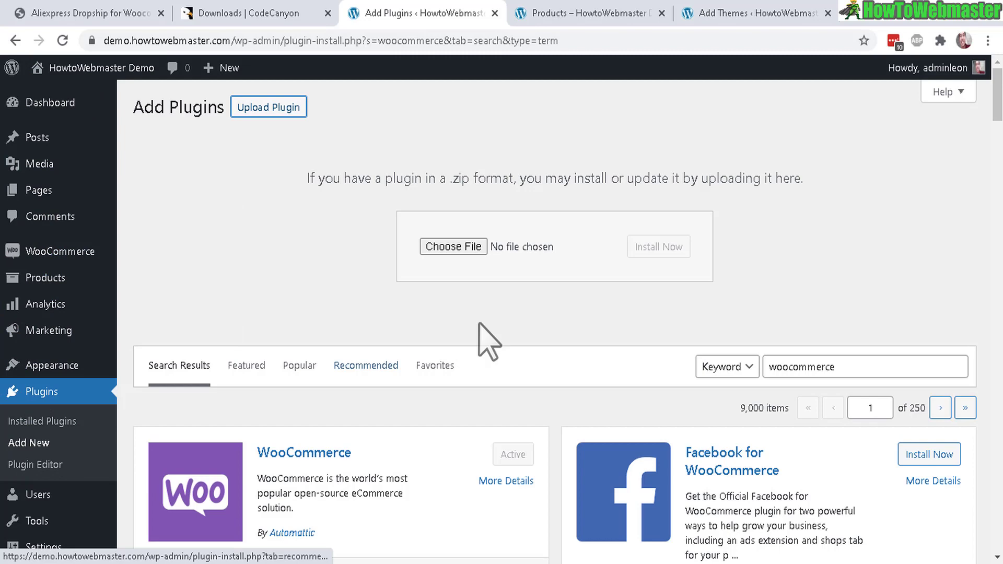
Upload aliexpress\ali2woo\ali2woo.zip as a plugin and install it.
{"action": "left_click", "coordinate": [454, 247]}
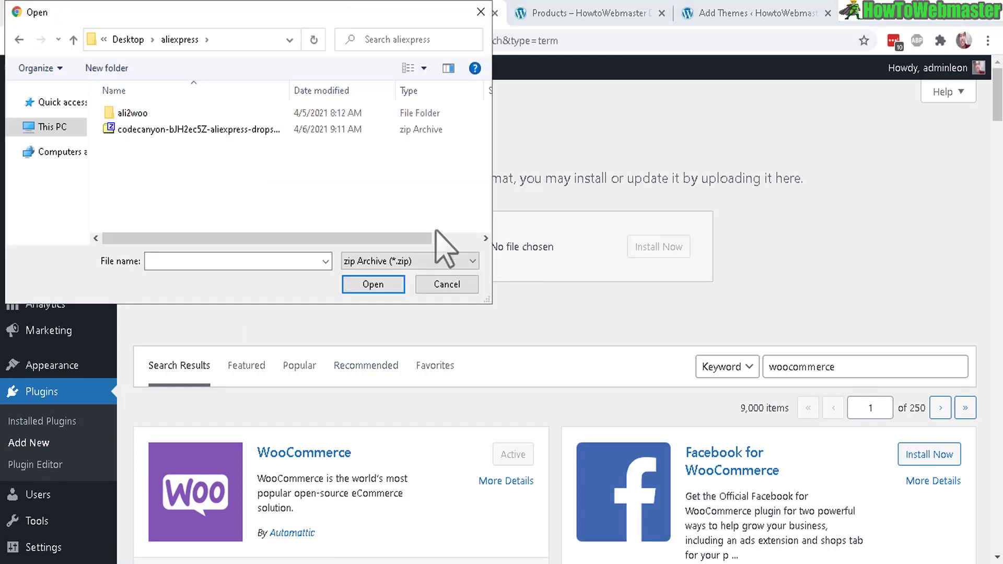
{"action": "left_click", "coordinate": [161, 129]}
{"action": "double_click", "coordinate": [137, 113]}
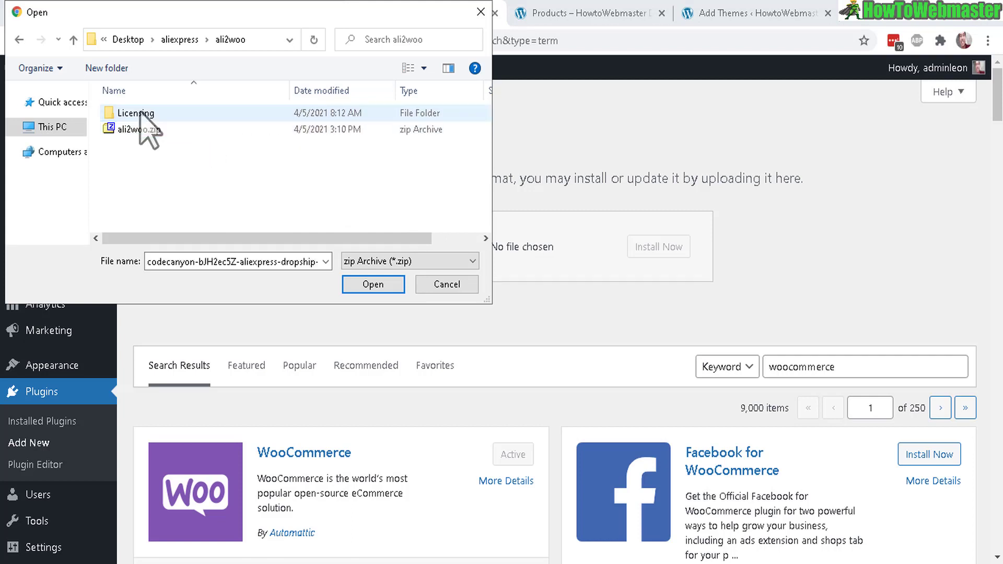
{"action": "left_click", "coordinate": [136, 129]}
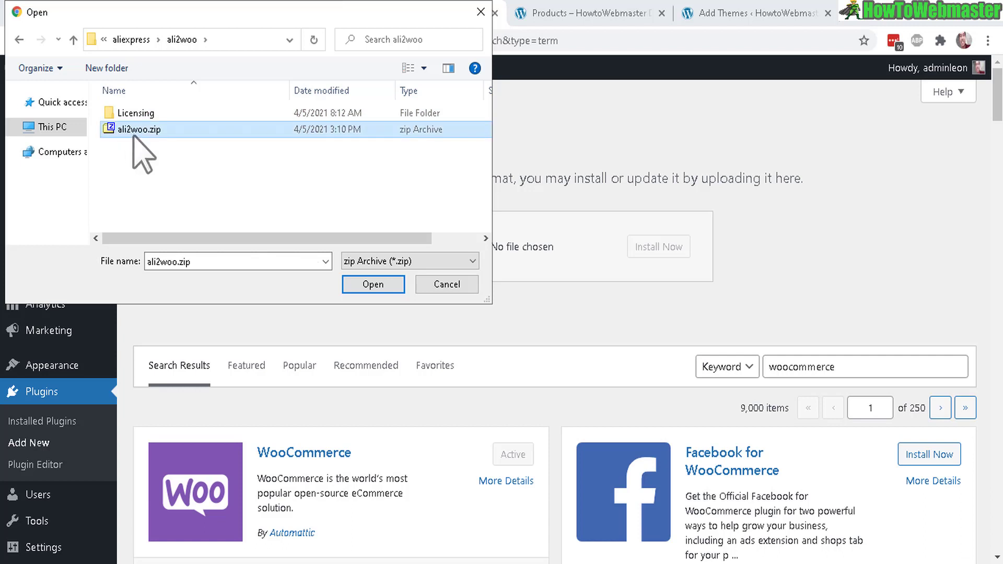
{"action": "left_click", "coordinate": [383, 286]}
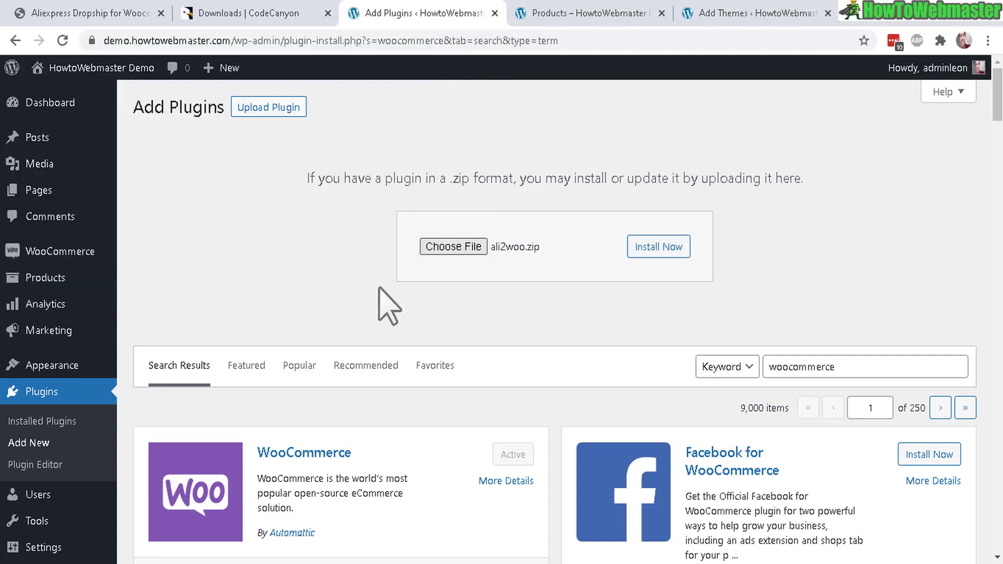
{"action": "left_click", "coordinate": [659, 249]}
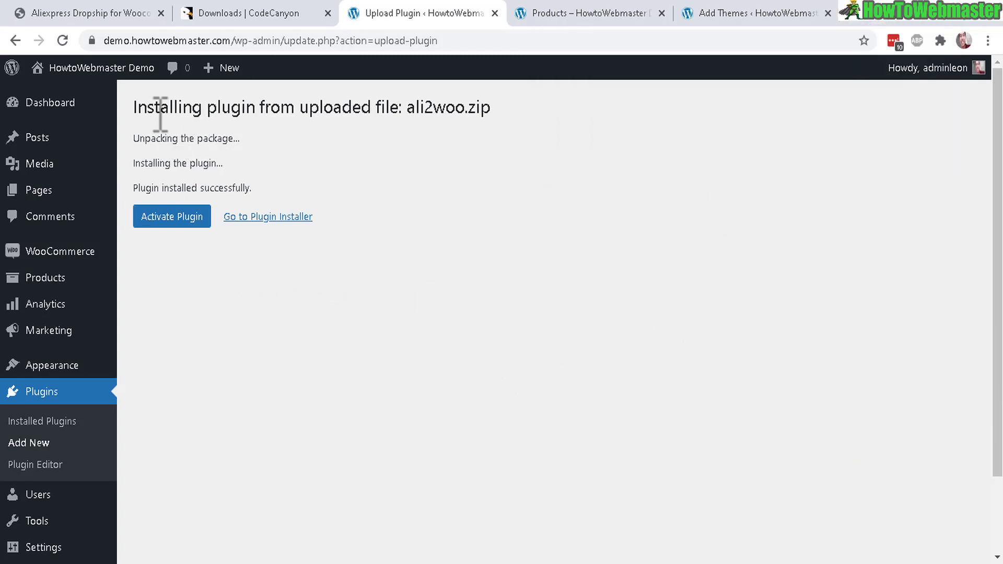
Activate the Ali2Woo plugin and look over its settings page.
{"action": "left_click", "coordinate": [170, 221]}
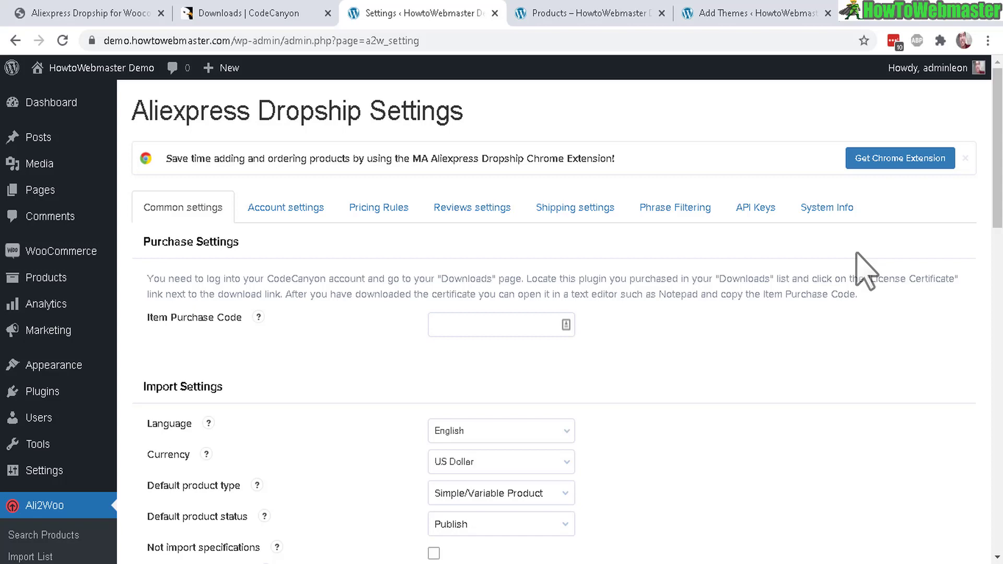
{"action": "left_click_drag", "start_coordinate": [1001, 197], "coordinate": [999, 293]}
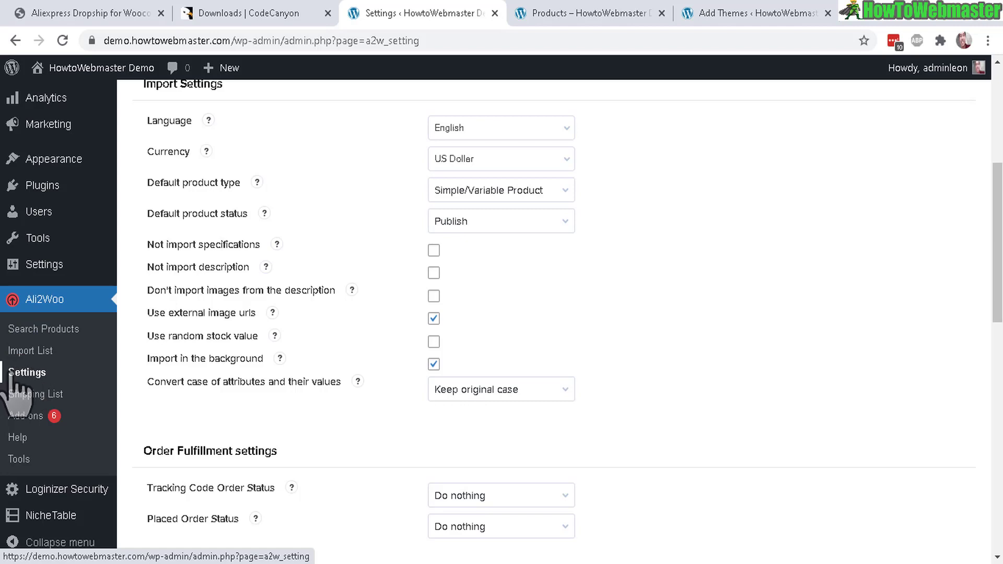
{"action": "scroll", "coordinate": [21, 397], "scroll_direction": "up", "scroll_amount": 2}
{"action": "scroll", "coordinate": [364, 276], "scroll_direction": "up", "scroll_amount": 5}
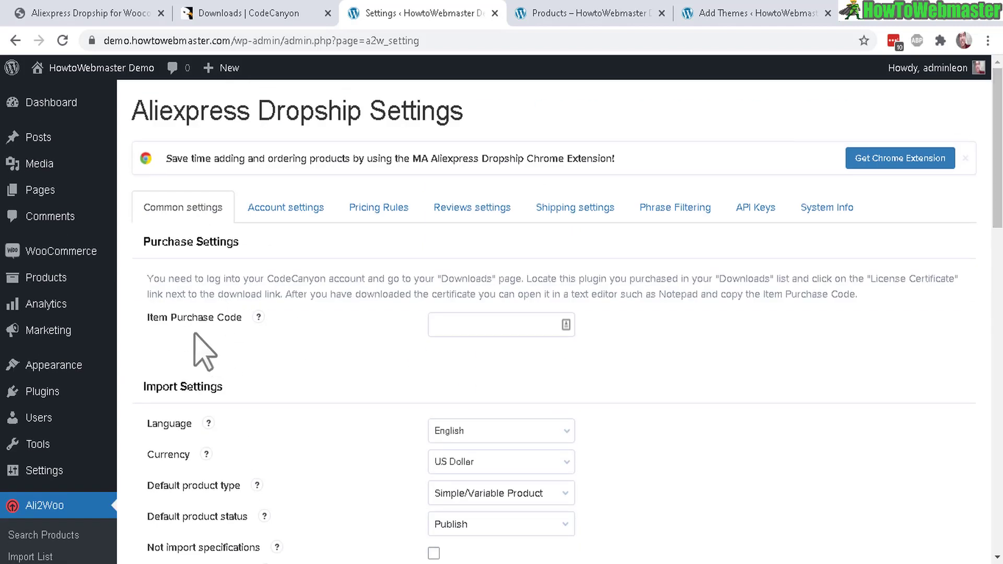
{"action": "left_click_drag", "start_coordinate": [159, 317], "coordinate": [203, 317]}
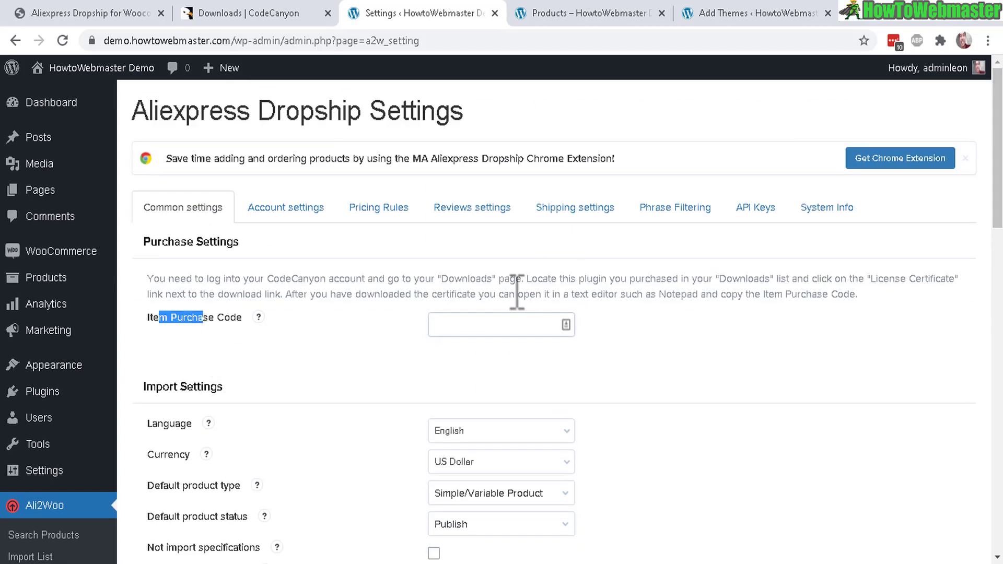
Copy the purchase code from CodeCanyon and paste it into Item Purchase Code.
{"action": "left_click", "coordinate": [313, 16]}
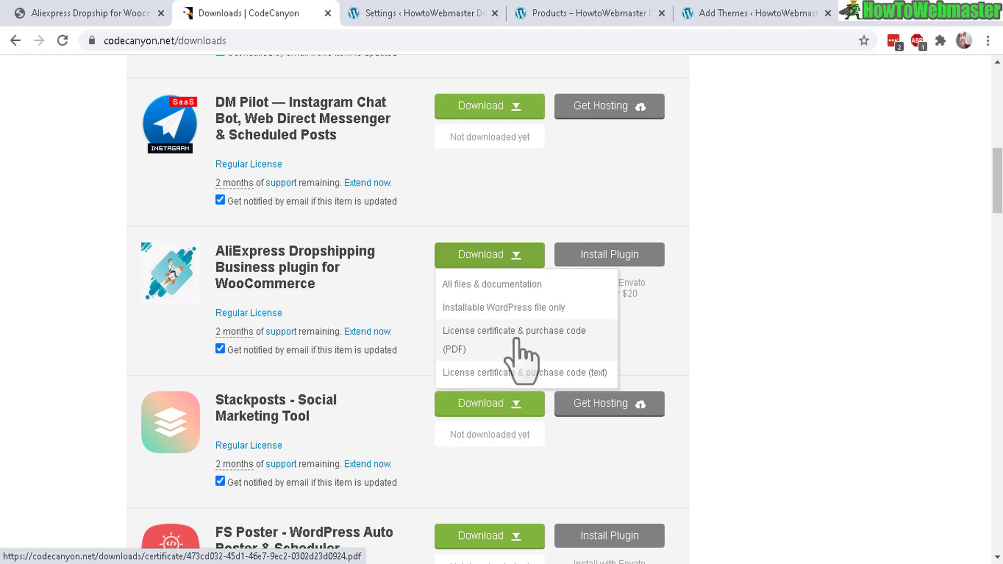
{"action": "key", "text": "ctrl+Tab"}
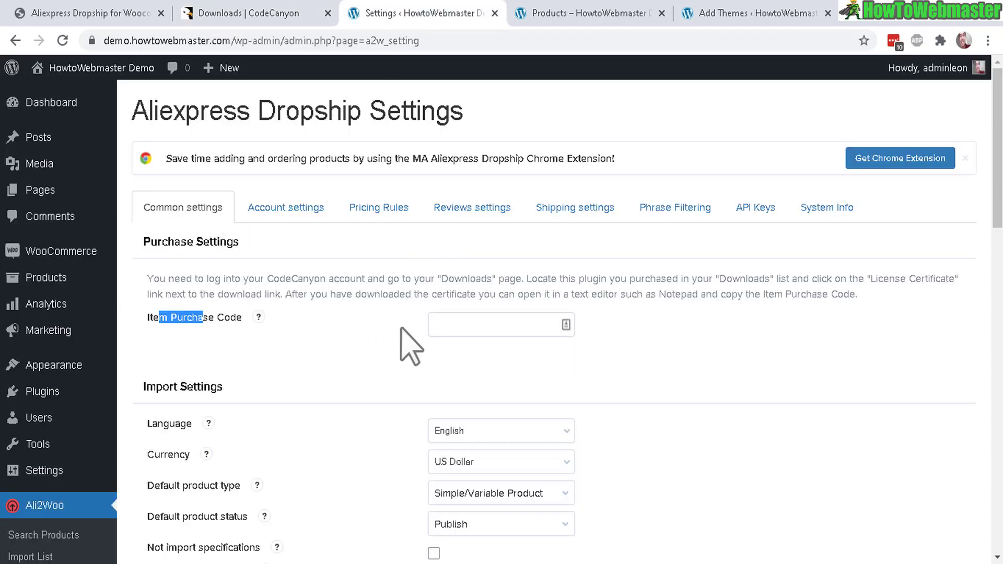
{"action": "left_click", "coordinate": [468, 326]}
{"action": "key", "text": "ctrl+v"}
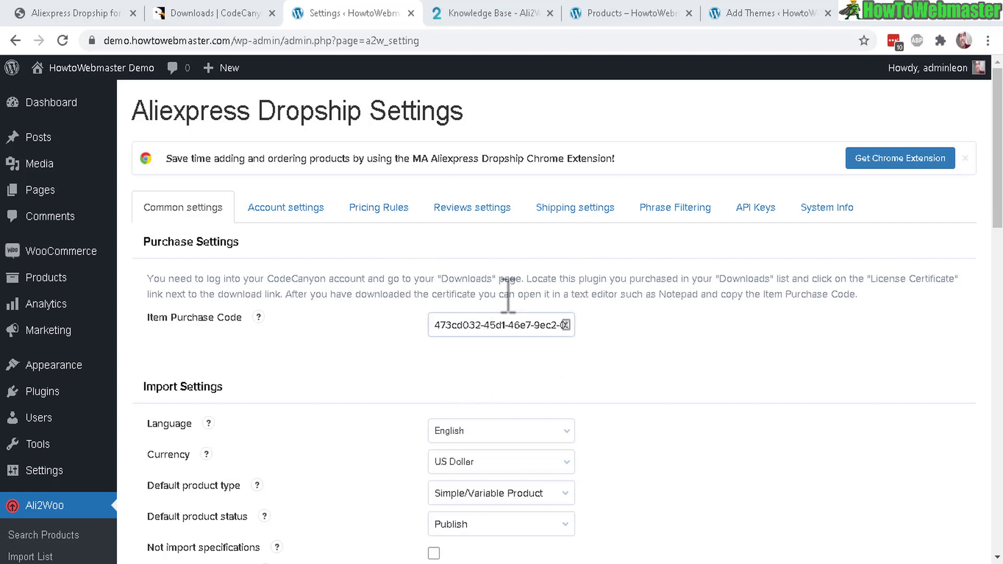
Tick Aliexpress Sync under Schedule settings in Ali2Woo's Common settings.
{"action": "left_click_drag", "start_coordinate": [998, 183], "coordinate": [988, 262]}
{"action": "scroll", "coordinate": [733, 180], "scroll_direction": "down", "scroll_amount": 1}
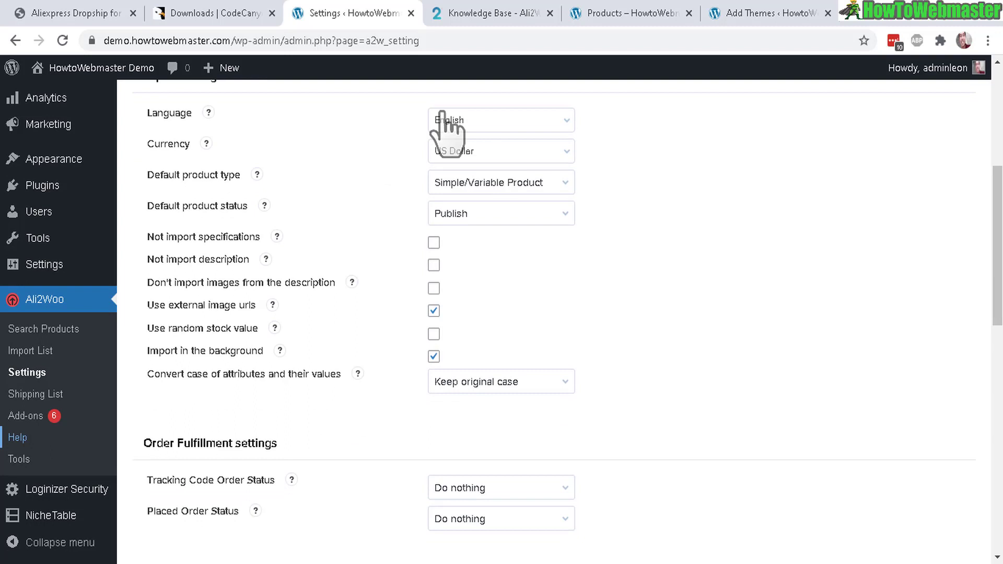
{"action": "scroll", "coordinate": [246, 414], "scroll_direction": "down", "scroll_amount": 3}
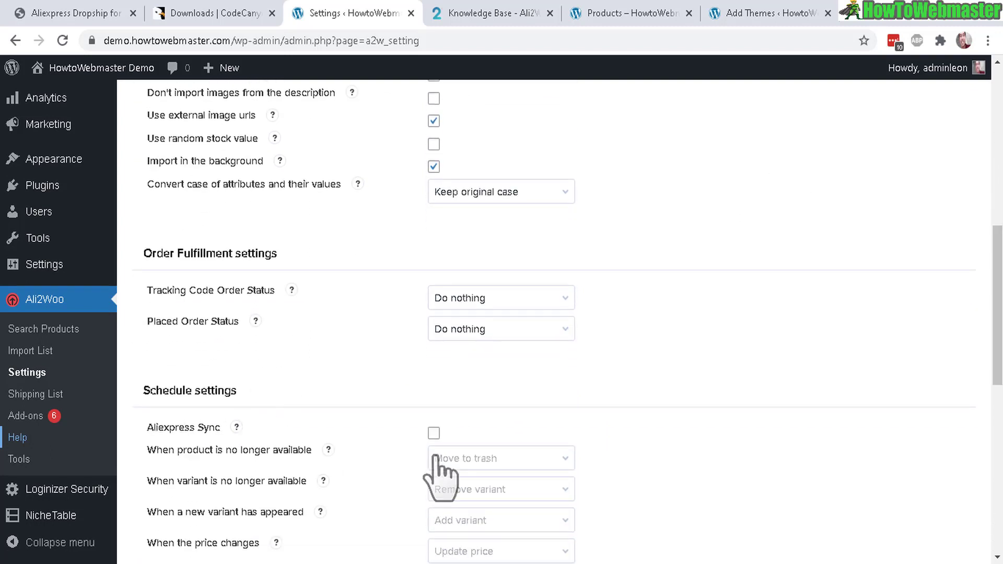
{"action": "left_click", "coordinate": [434, 433]}
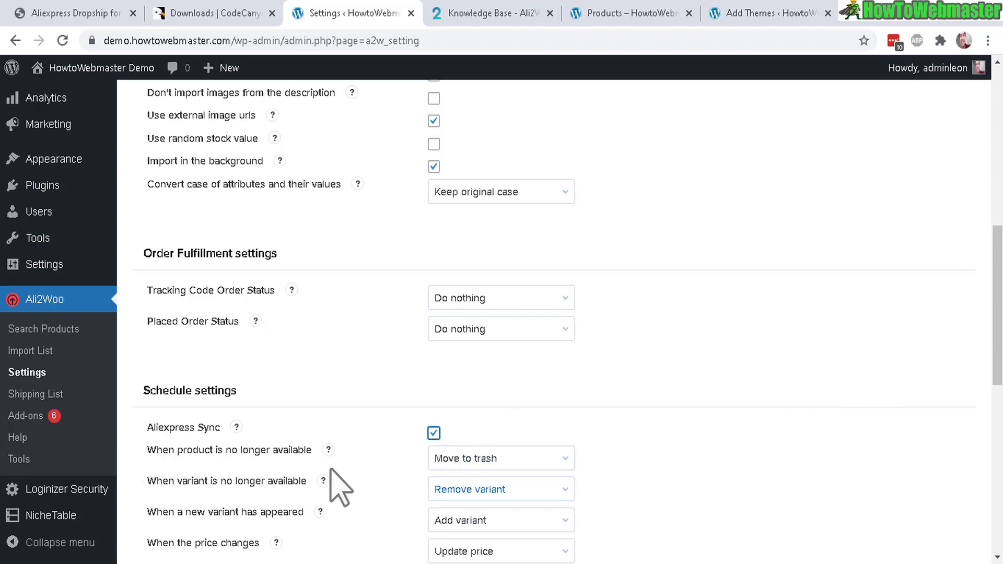
{"action": "left_click_drag", "start_coordinate": [997, 306], "coordinate": [997, 429]}
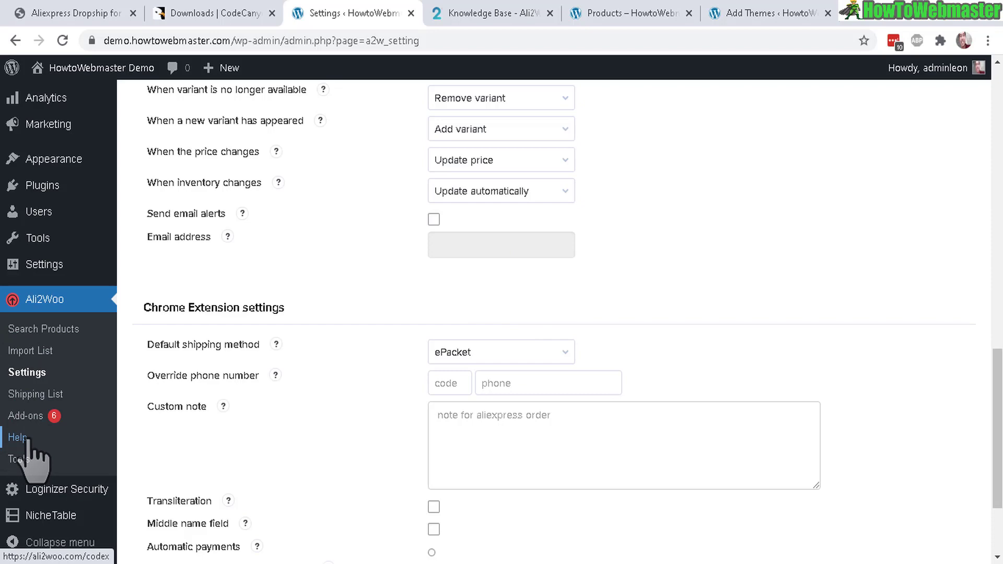
Browse the Chrome Extension articles in the Ali2Woo Knowledge Base, closing the e-book popup.
{"action": "left_click", "coordinate": [511, 16]}
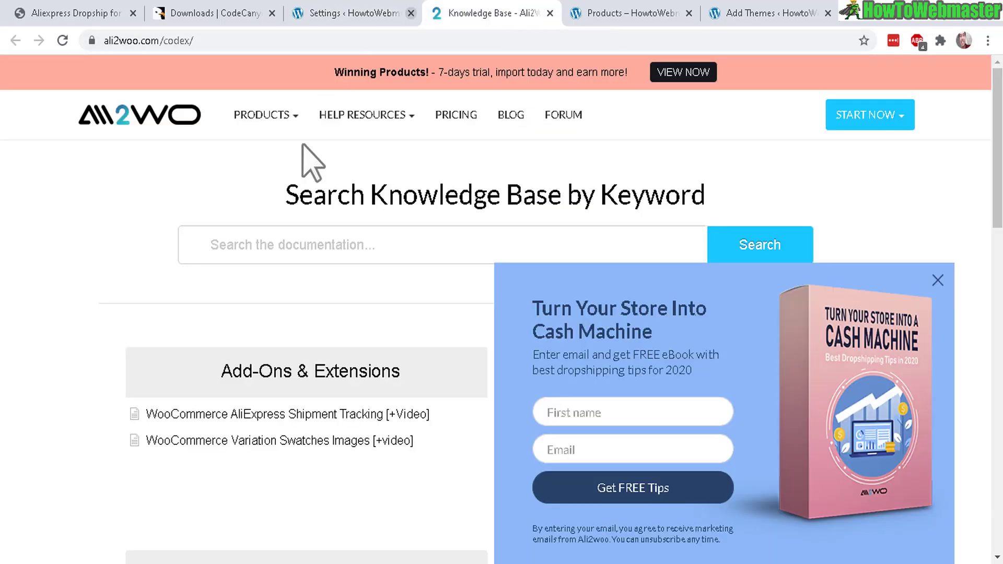
{"action": "left_click", "coordinate": [938, 281]}
{"action": "left_click_drag", "start_coordinate": [997, 146], "coordinate": [997, 317]}
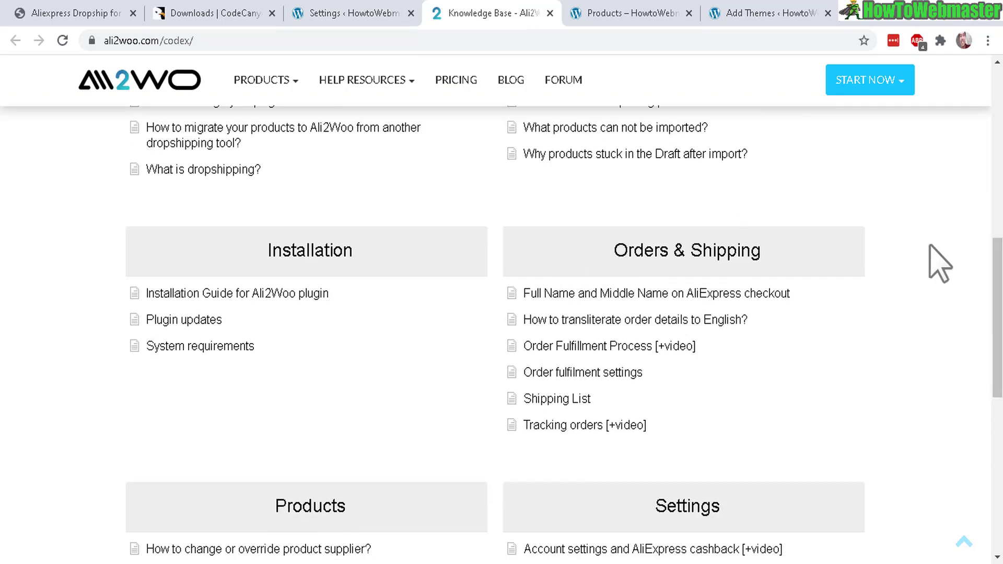
{"action": "left_click_drag", "start_coordinate": [1000, 324], "coordinate": [999, 215]}
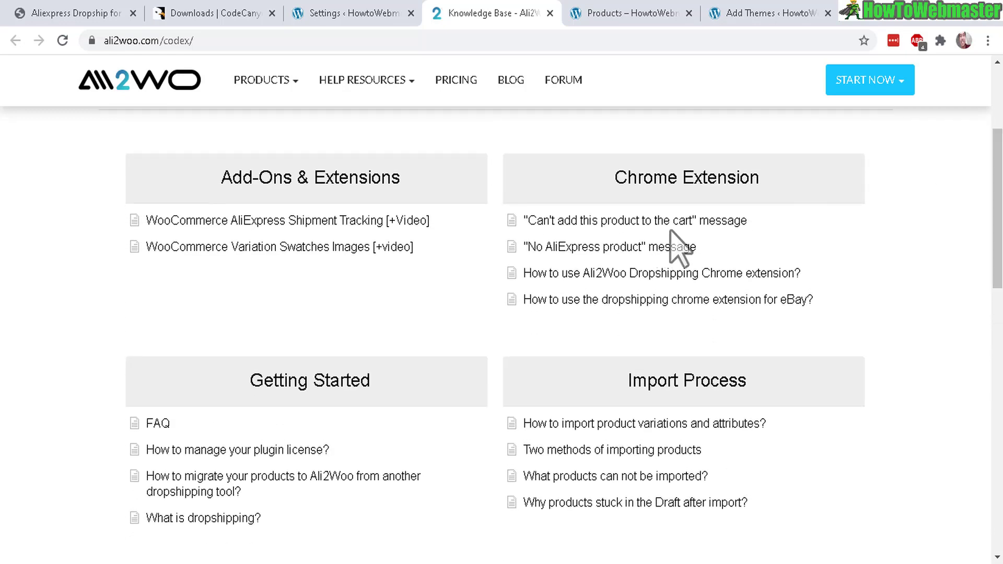
Return to the Ali2Woo Chrome Extension settings in WordPress, rechecking the help articles once.
{"action": "left_click", "coordinate": [348, 16]}
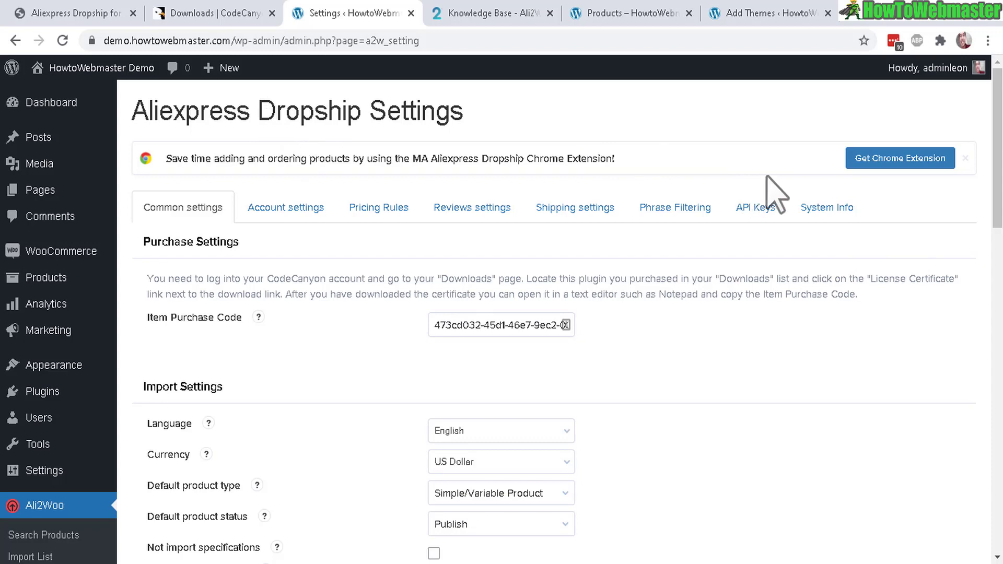
{"action": "left_click_drag", "start_coordinate": [1000, 233], "coordinate": [993, 336]}
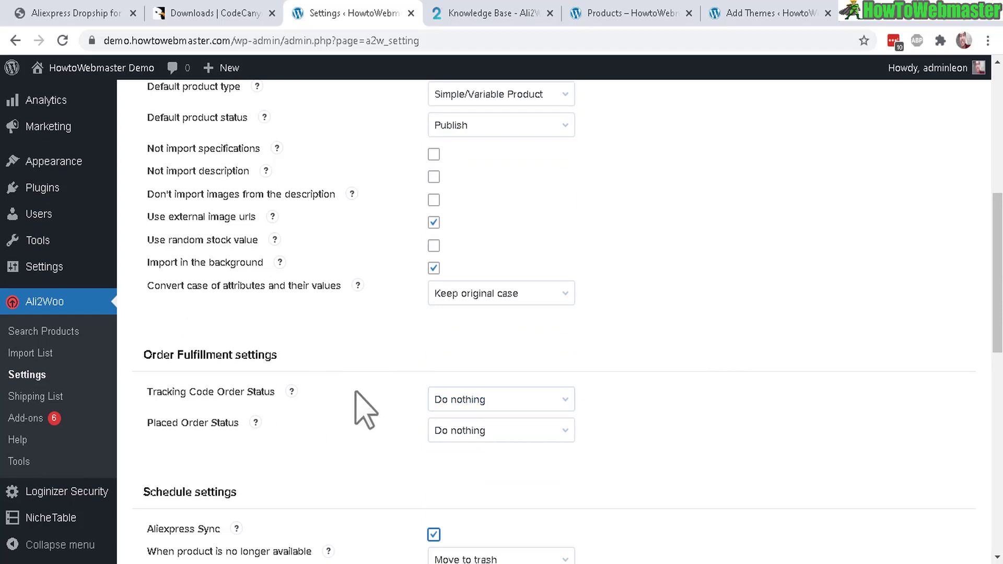
{"action": "left_click_drag", "start_coordinate": [999, 321], "coordinate": [1000, 510]}
{"action": "left_click", "coordinate": [510, 16]}
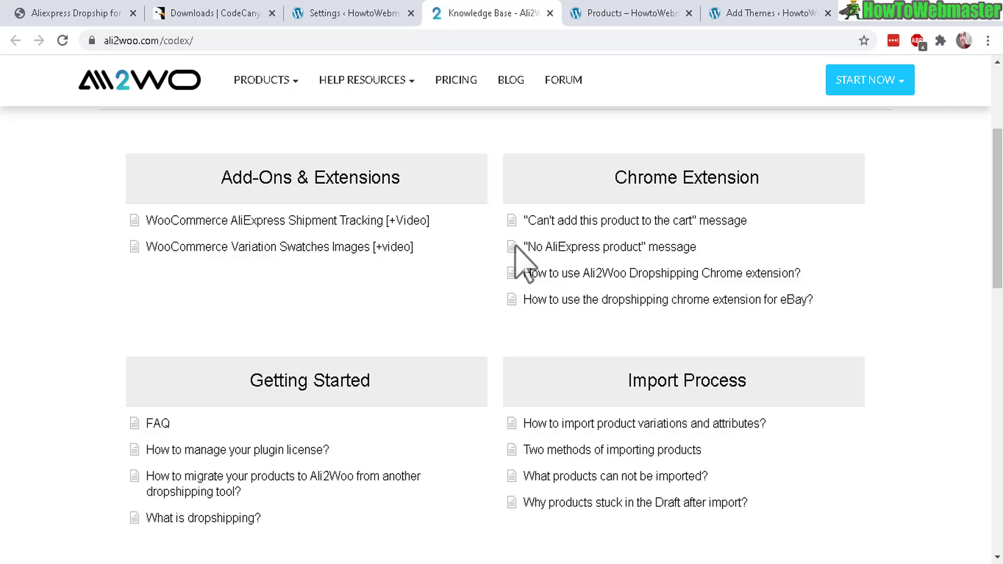
{"action": "left_click", "coordinate": [348, 16]}
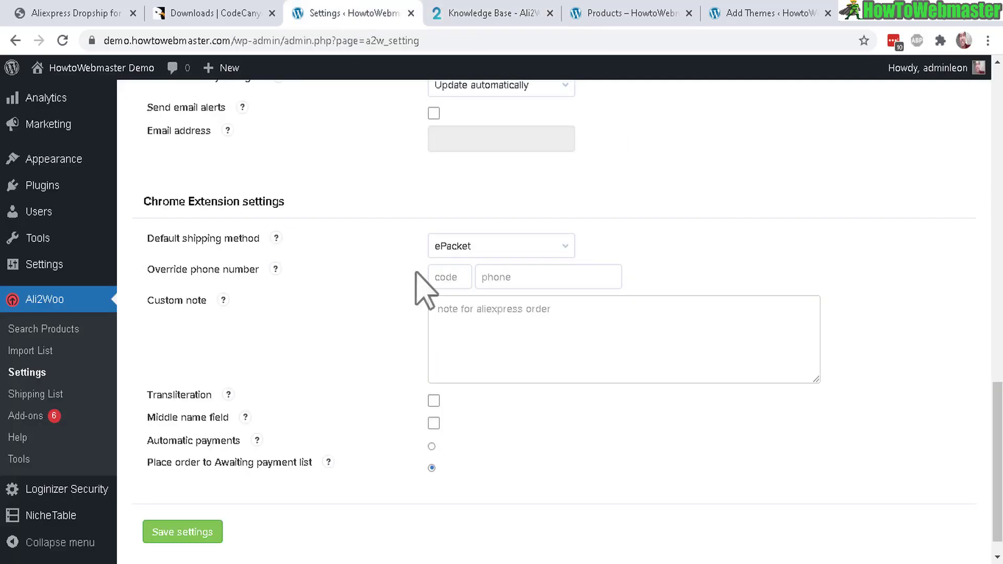
Save the common settings and leave Use custom account unchecked, keeping the default AliExpress account.
{"action": "left_click", "coordinate": [176, 533]}
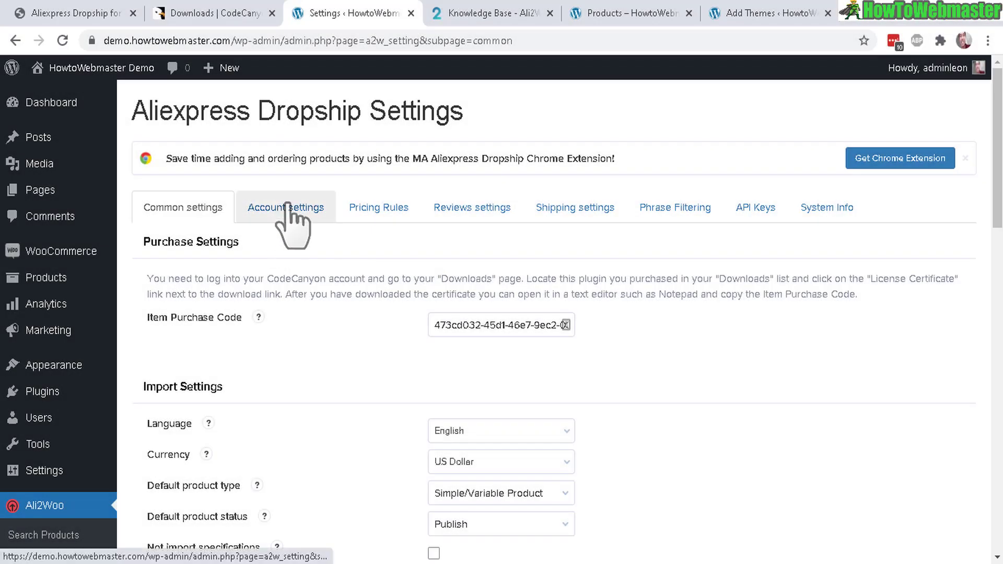
{"action": "left_click", "coordinate": [289, 206]}
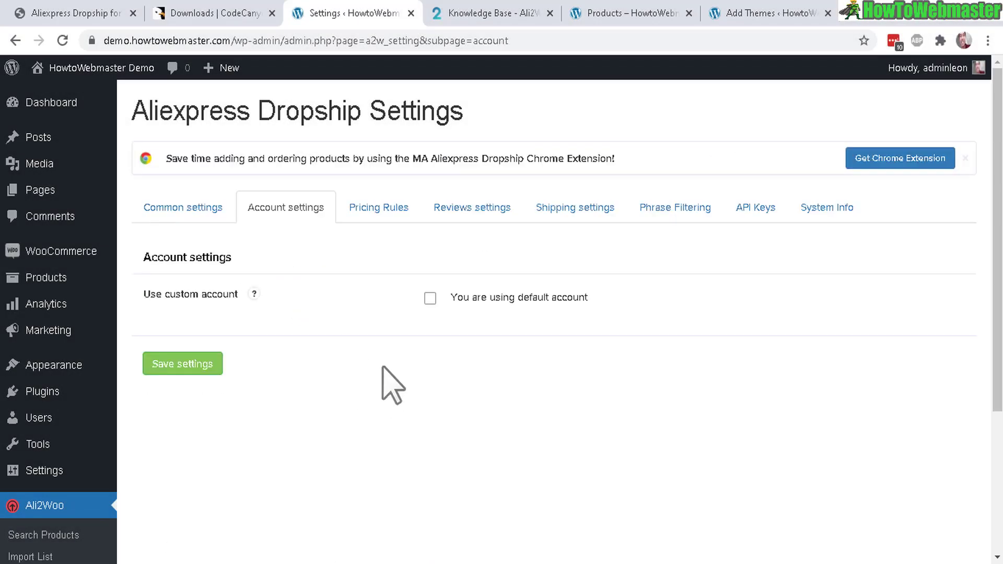
{"action": "mouse_move", "coordinate": [254, 294]}
{"action": "left_click", "coordinate": [430, 298]}
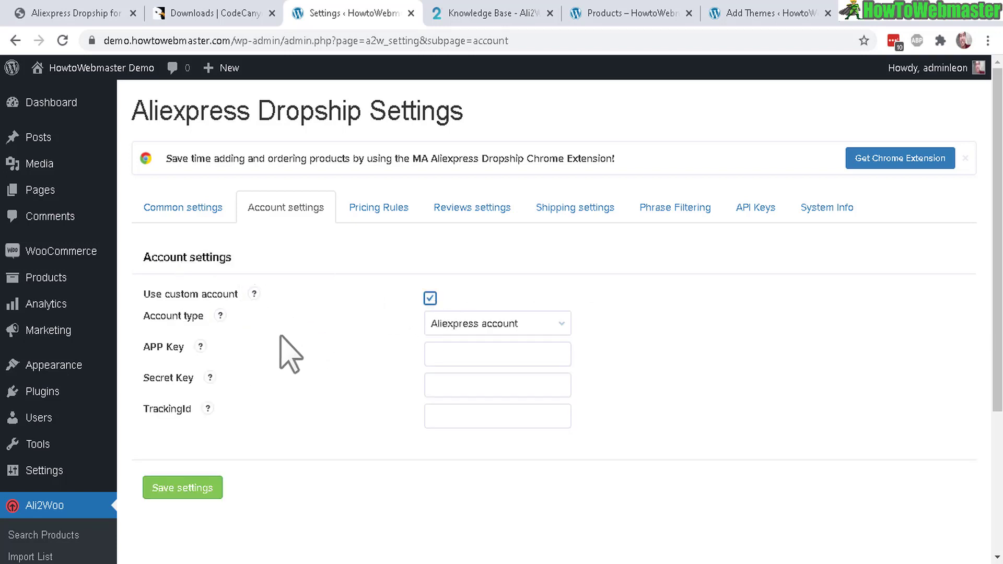
{"action": "left_click", "coordinate": [430, 299]}
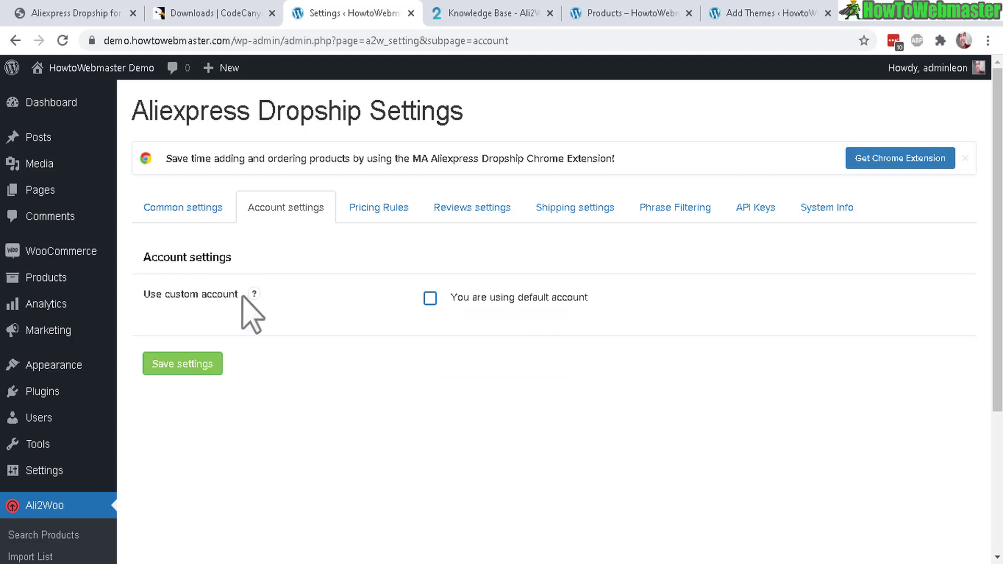
{"action": "left_click", "coordinate": [430, 298]}
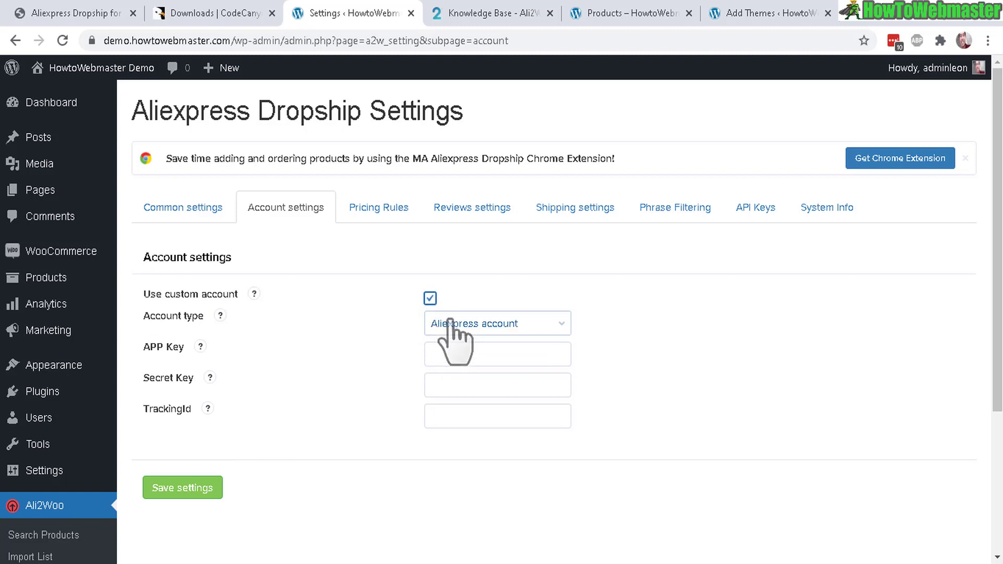
{"action": "left_click", "coordinate": [431, 298]}
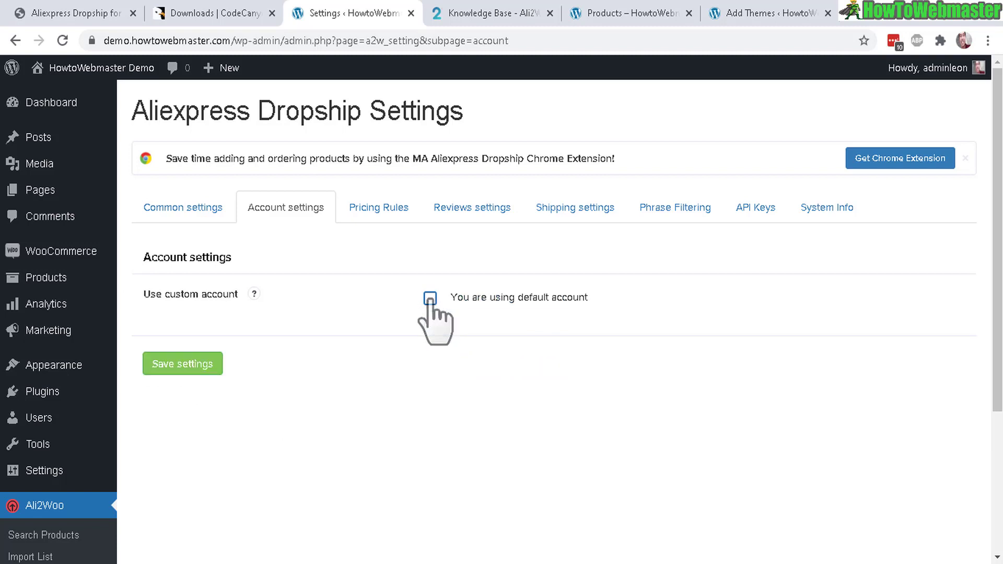
{"action": "left_click", "coordinate": [396, 209]}
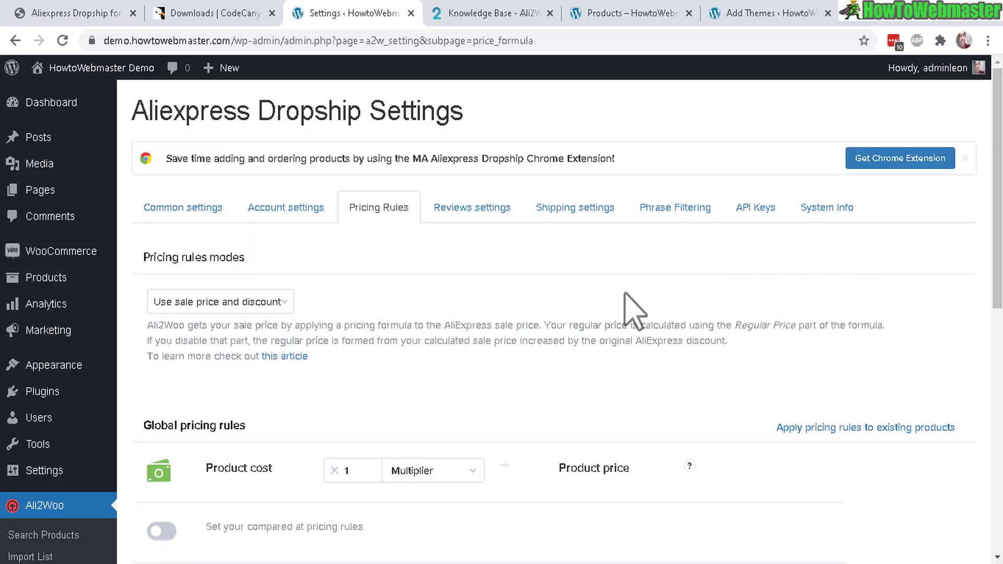
Review the pricing rules, leaving the ×1 cost multiplier and Assign cents and shipping-cost options unticked.
{"action": "scroll", "coordinate": [684, 297], "scroll_direction": "down", "scroll_amount": 3}
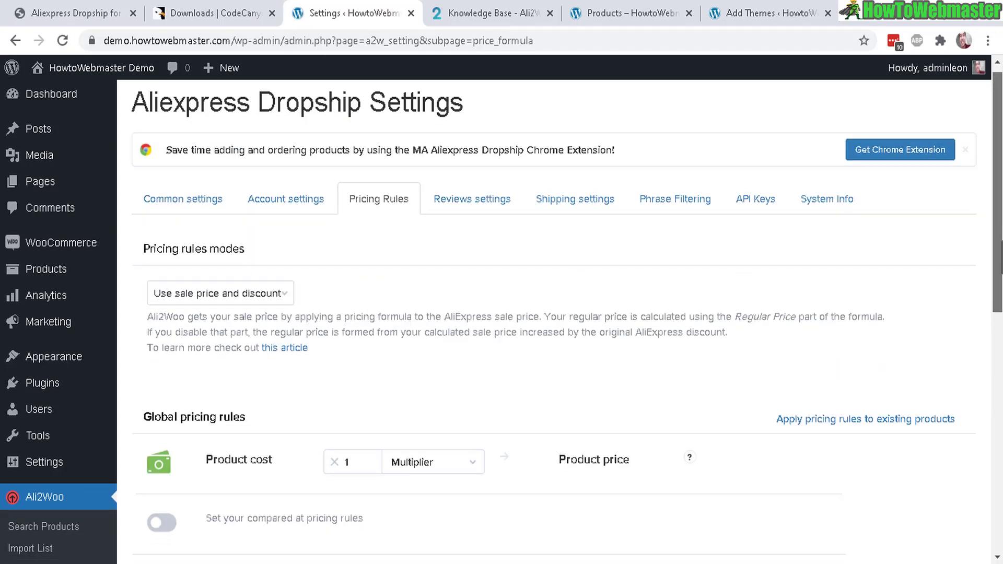
{"action": "scroll", "coordinate": [554, 314], "scroll_direction": "down", "scroll_amount": 3}
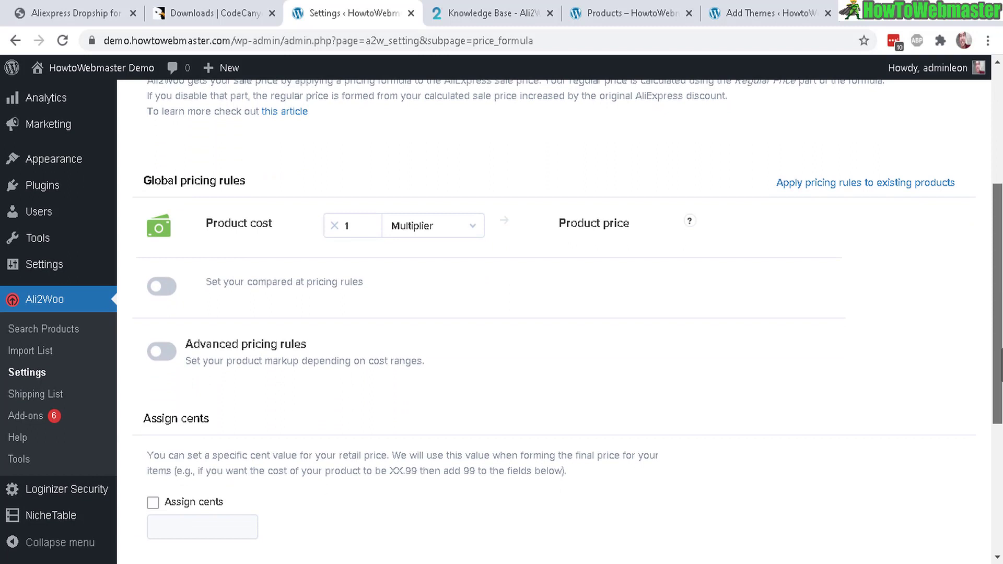
{"action": "scroll", "coordinate": [554, 313], "scroll_direction": "down", "scroll_amount": 3}
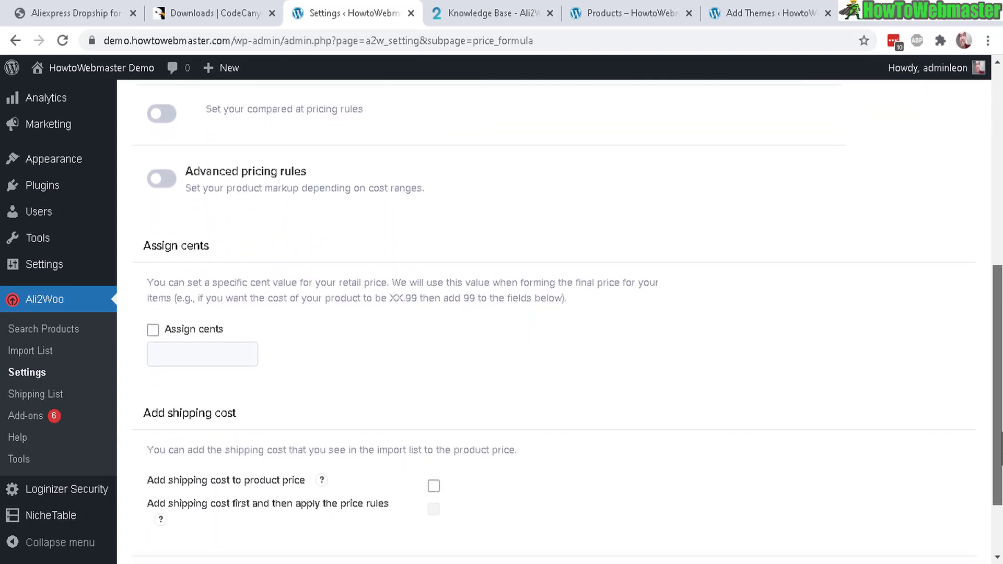
{"action": "scroll", "coordinate": [554, 314], "scroll_direction": "up", "scroll_amount": 1}
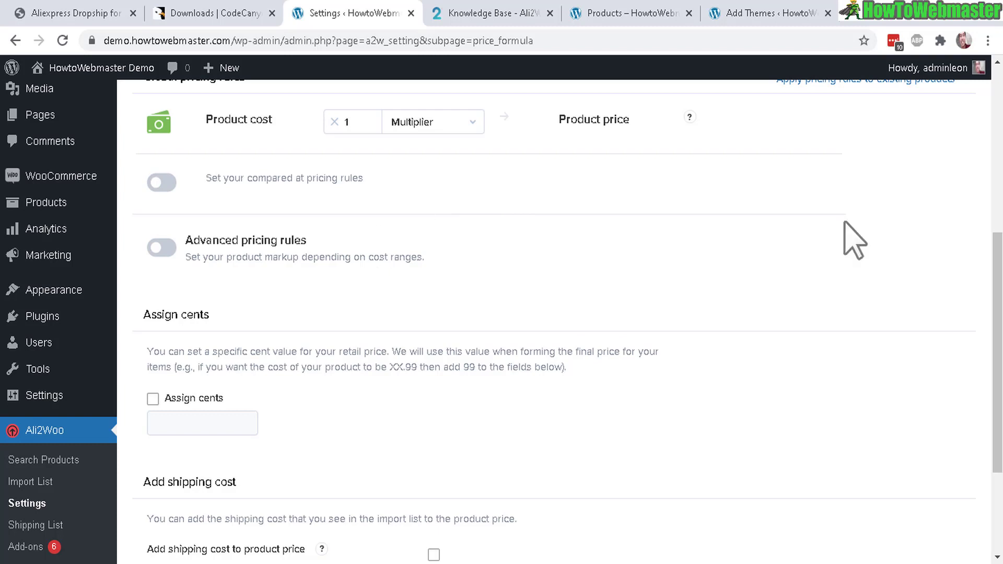
{"action": "scroll", "coordinate": [857, 241], "scroll_direction": "down", "scroll_amount": 3}
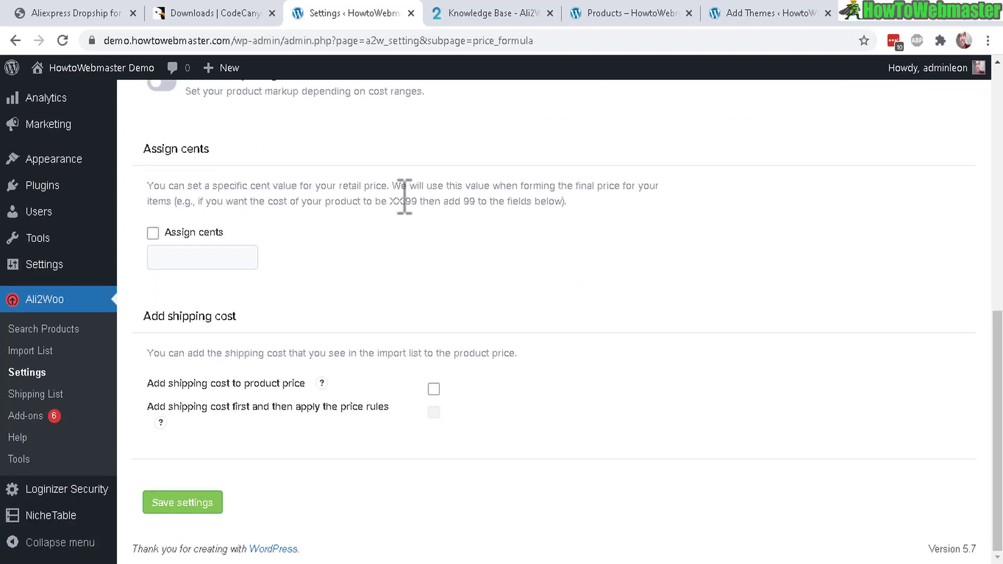
{"action": "left_click_drag", "start_coordinate": [152, 315], "coordinate": [266, 312]}
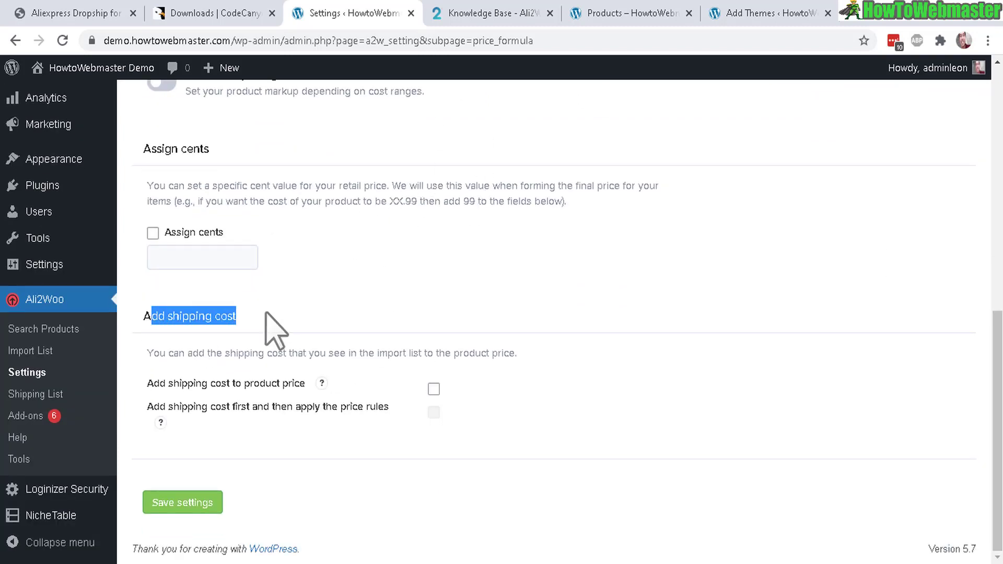
{"action": "scroll", "coordinate": [658, 420], "scroll_direction": "up", "scroll_amount": 10}
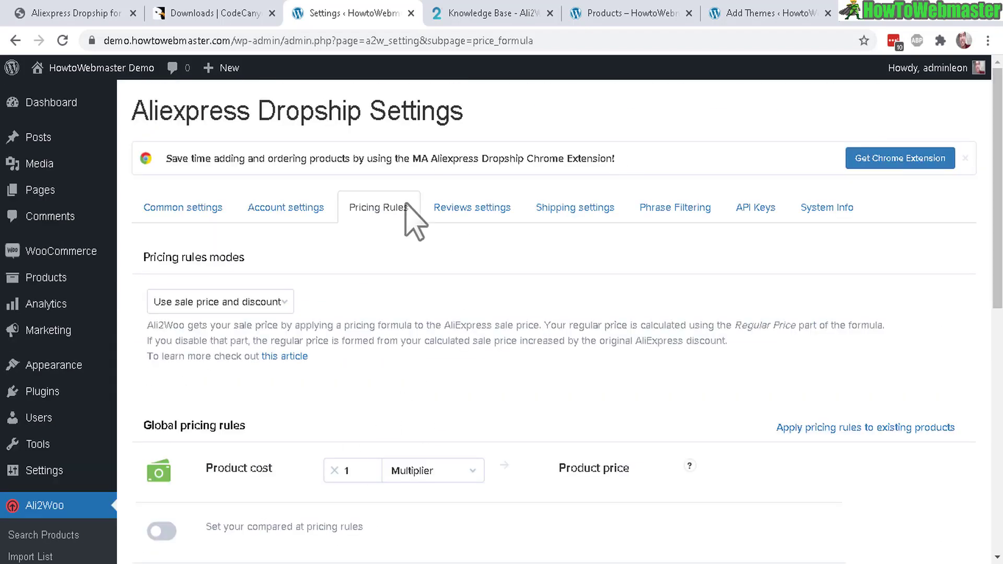
Enable AliExpress Review Load, Import Avatars and Load Review photos, save, and show Shipping settings.
{"action": "left_click", "coordinate": [481, 216]}
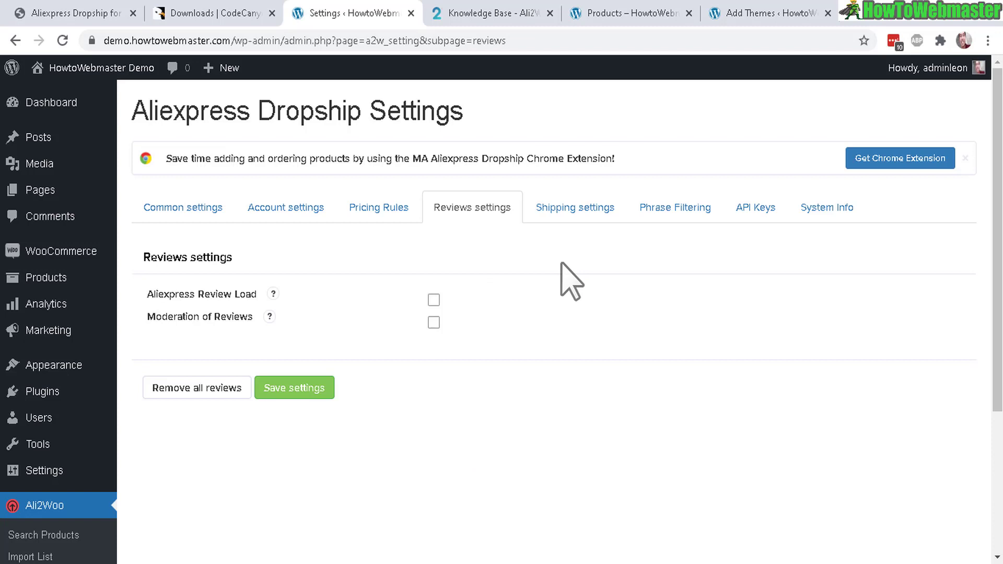
{"action": "left_click", "coordinate": [434, 299]}
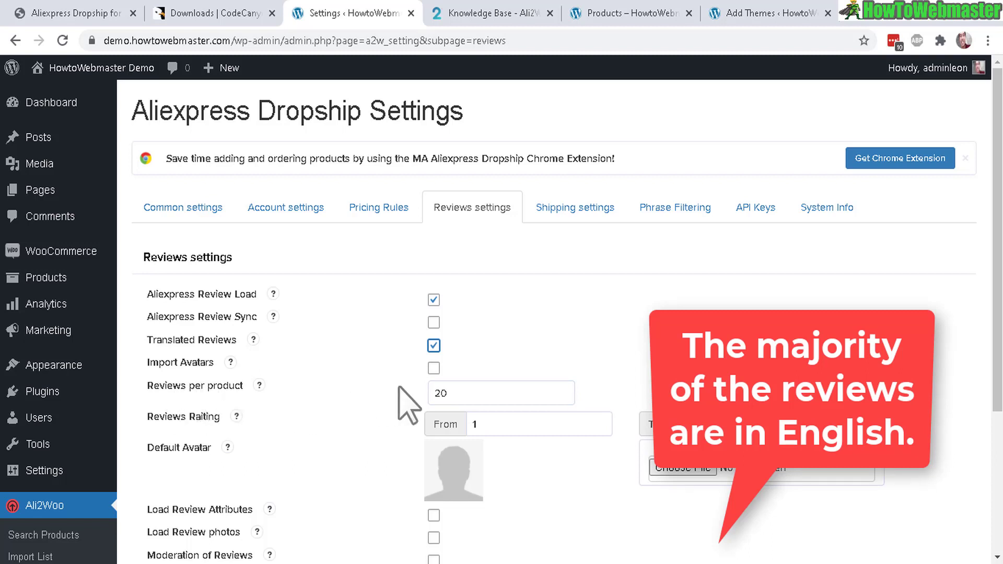
{"action": "left_click", "coordinate": [433, 369]}
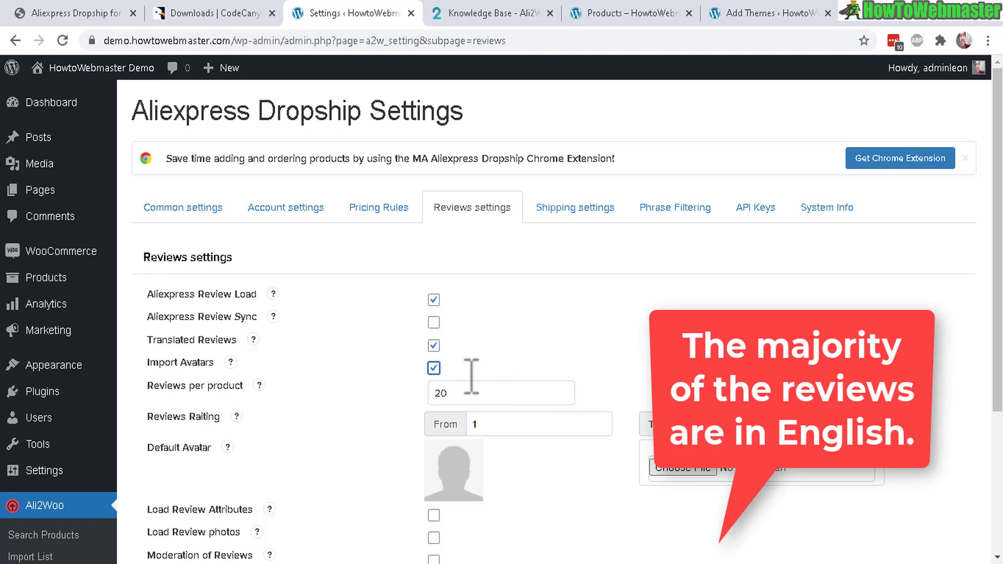
{"action": "scroll", "coordinate": [1000, 206], "scroll_direction": "down", "scroll_amount": 1}
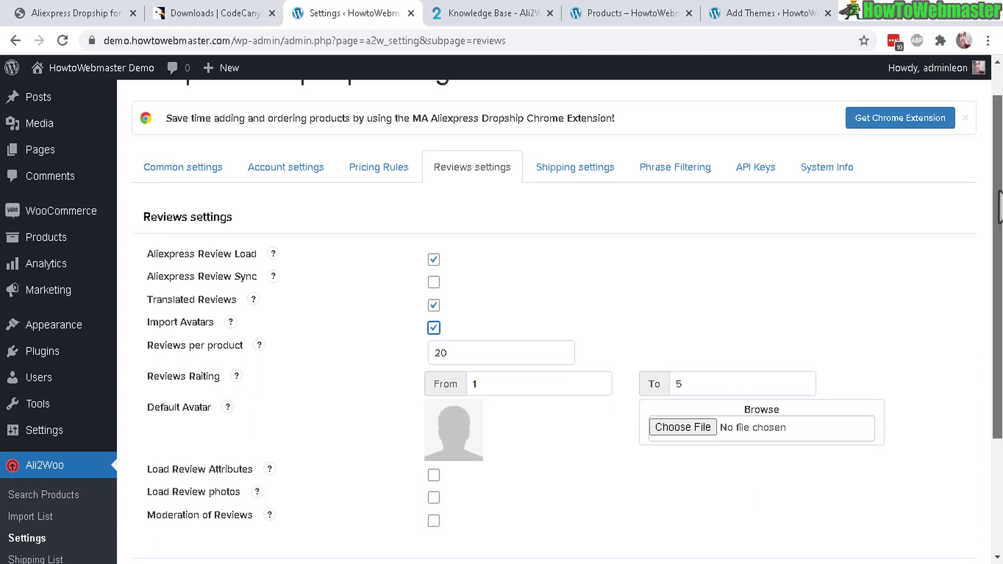
{"action": "left_click_drag", "start_coordinate": [1000, 206], "coordinate": [999, 285]}
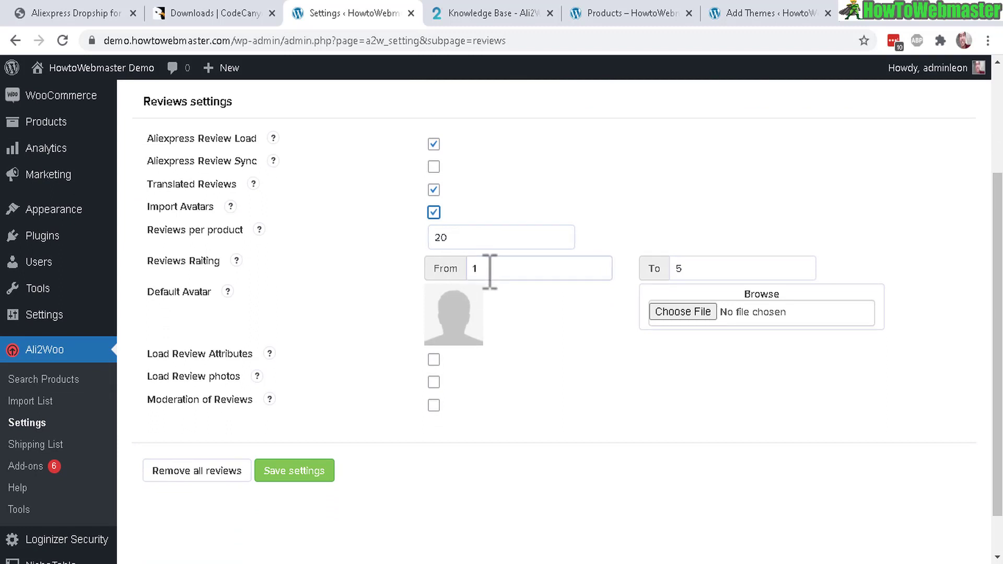
{"action": "left_click", "coordinate": [434, 382]}
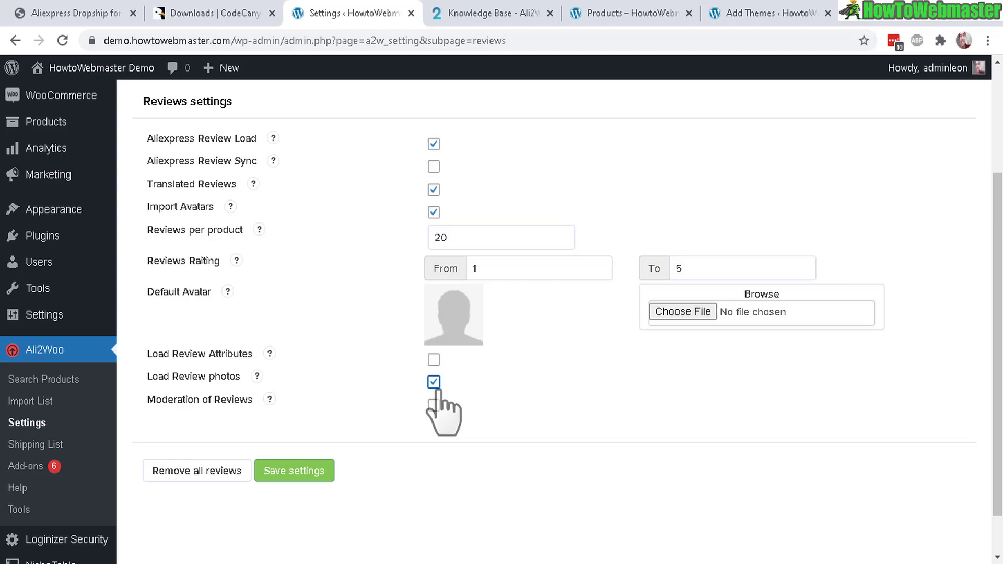
{"action": "left_click", "coordinate": [290, 472]}
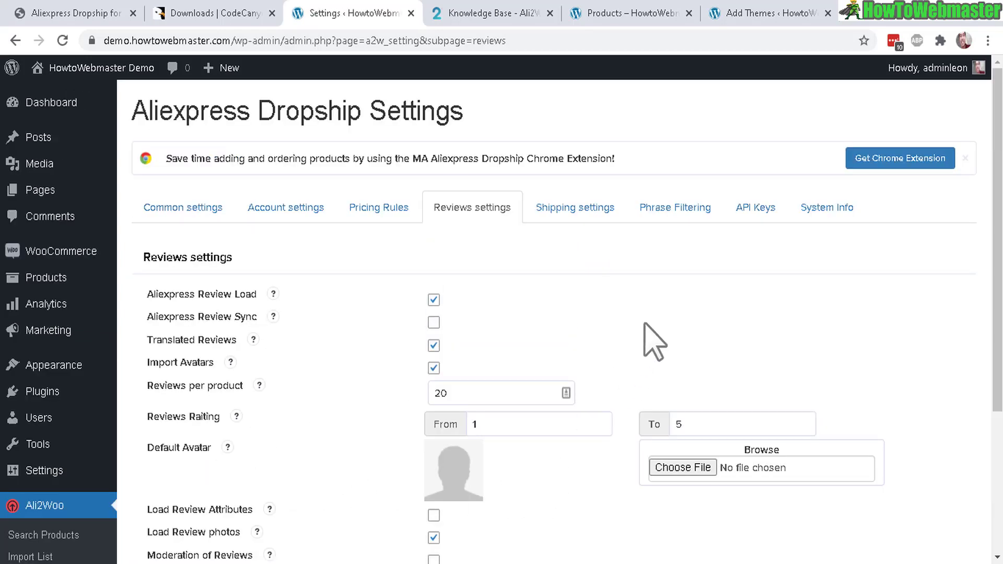
{"action": "left_click", "coordinate": [580, 219]}
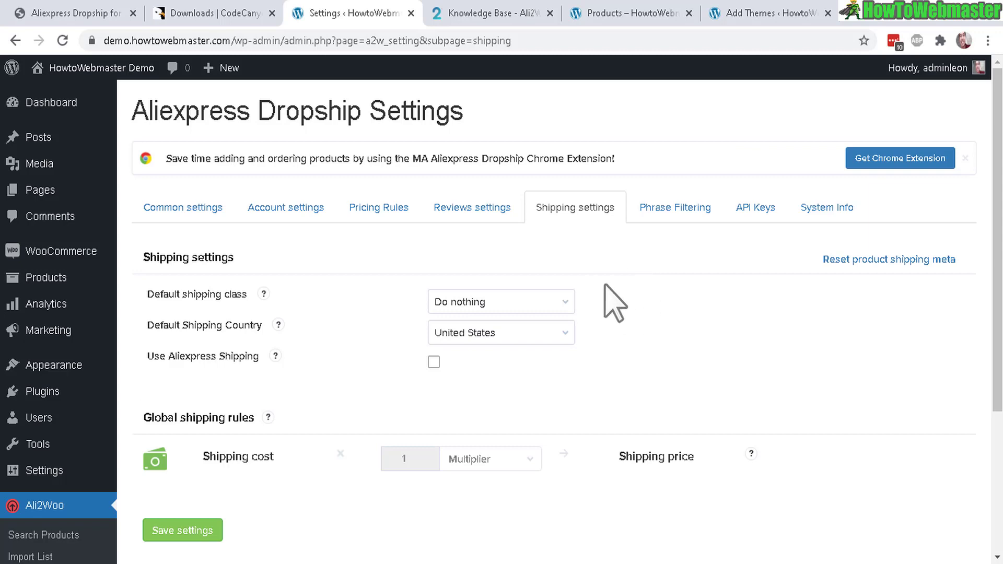
{"action": "left_click", "coordinate": [492, 11]}
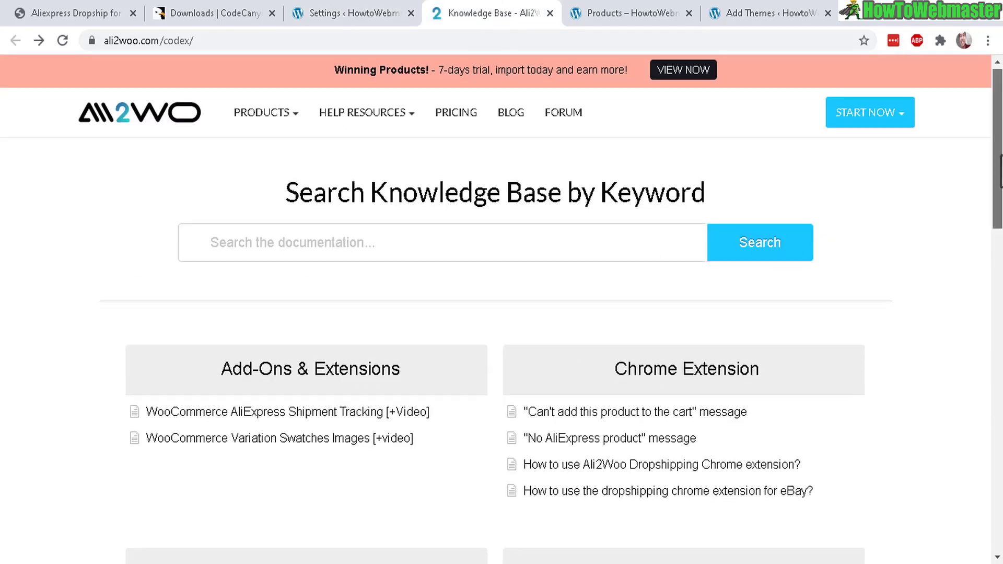
{"action": "left_click_drag", "start_coordinate": [997, 147], "coordinate": [997, 324]}
{"action": "left_click_drag", "start_coordinate": [1001, 361], "coordinate": [1001, 255]}
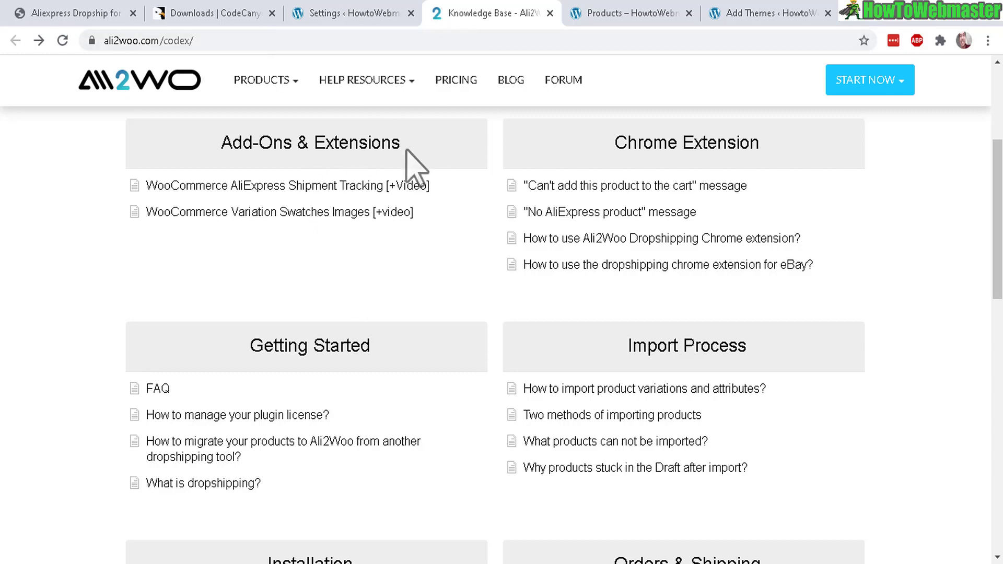
{"action": "left_click", "coordinate": [380, 13]}
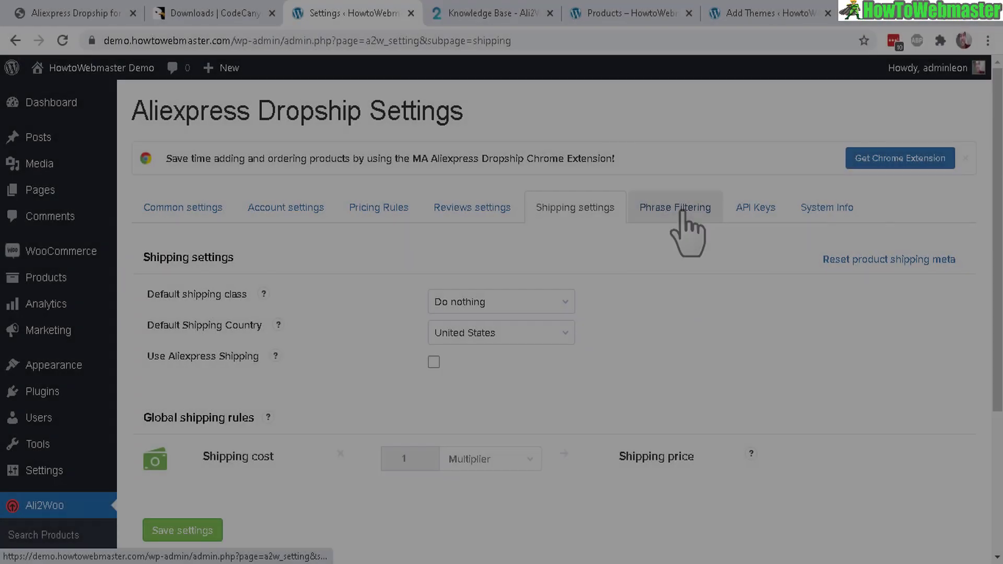
View the empty Phrase Filtering tab, then switch to the API Keys tab.
{"action": "left_click", "coordinate": [682, 210]}
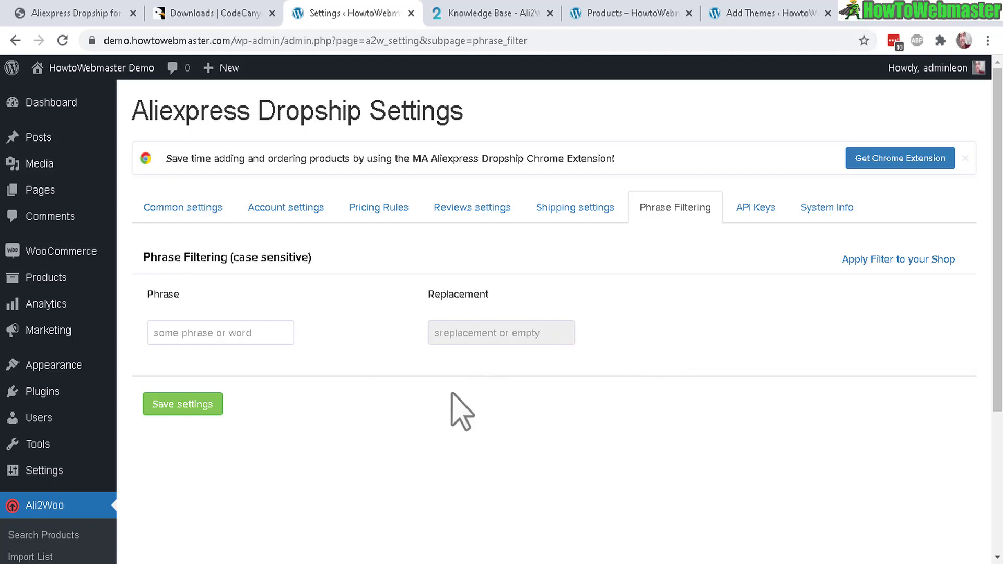
{"action": "left_click", "coordinate": [755, 208]}
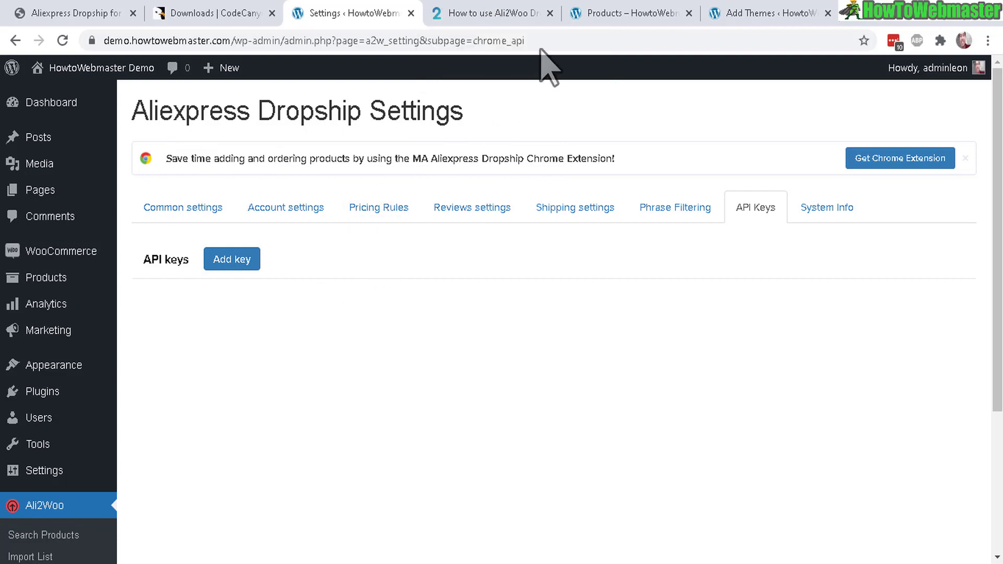
Read the API key steps in the Chrome extension guide, then return to the API Keys settings.
{"action": "left_click", "coordinate": [492, 13]}
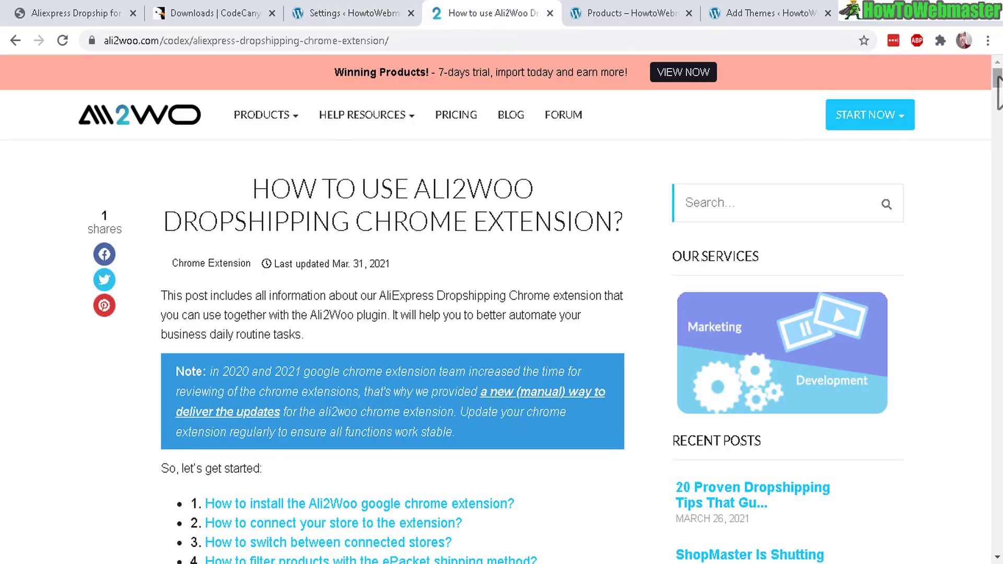
{"action": "left_click_drag", "start_coordinate": [998, 78], "coordinate": [1000, 179]}
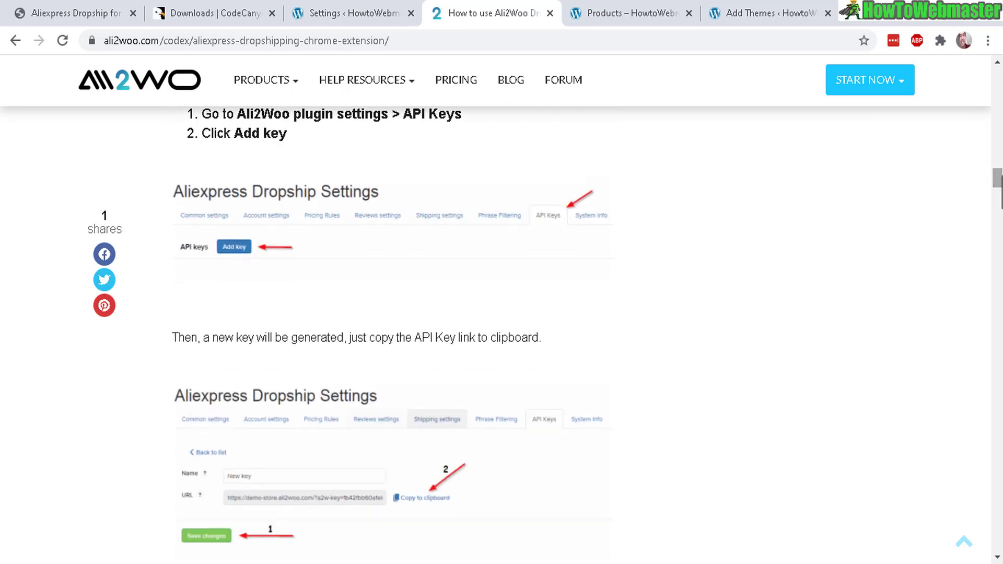
{"action": "left_click", "coordinate": [372, 15]}
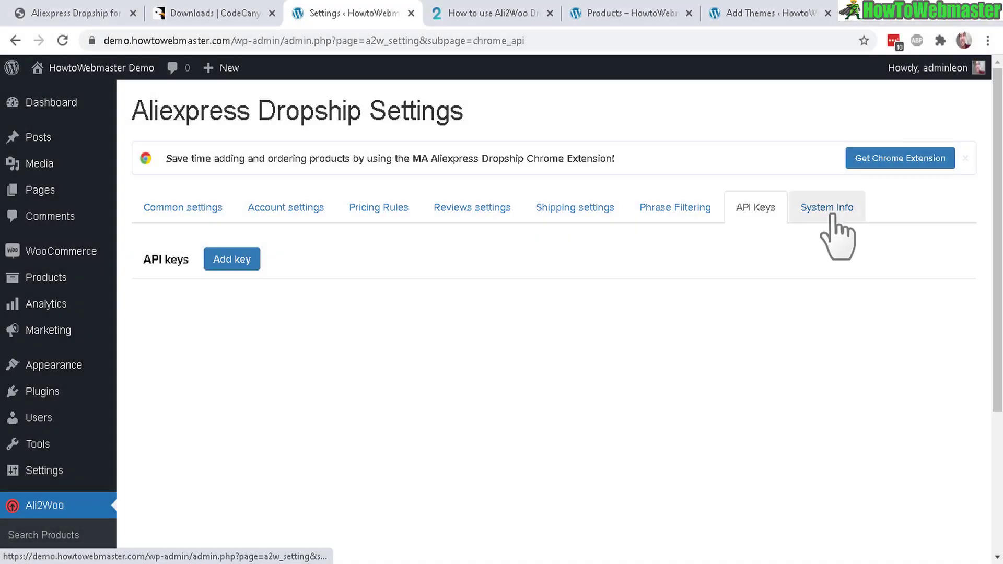
{"action": "left_click", "coordinate": [832, 218]}
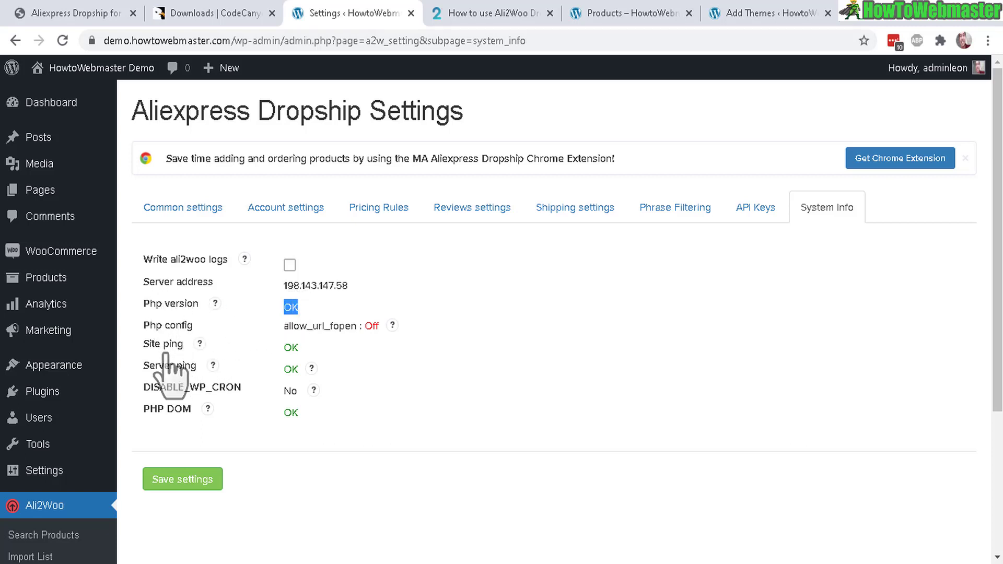
{"action": "left_click", "coordinate": [296, 353]}
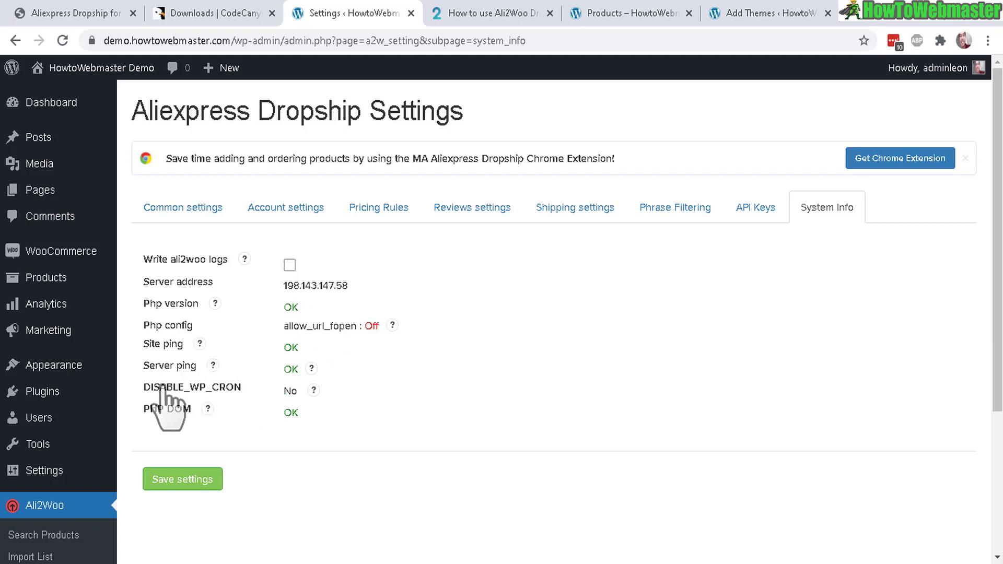
{"action": "left_click_drag", "start_coordinate": [142, 386], "coordinate": [297, 399]}
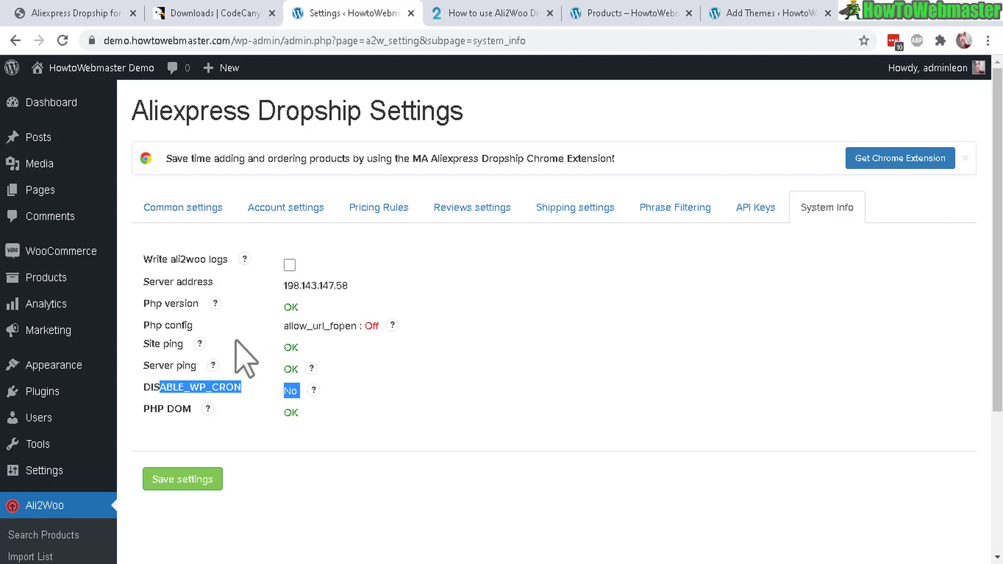
{"action": "left_click_drag", "start_coordinate": [144, 325], "coordinate": [355, 334]}
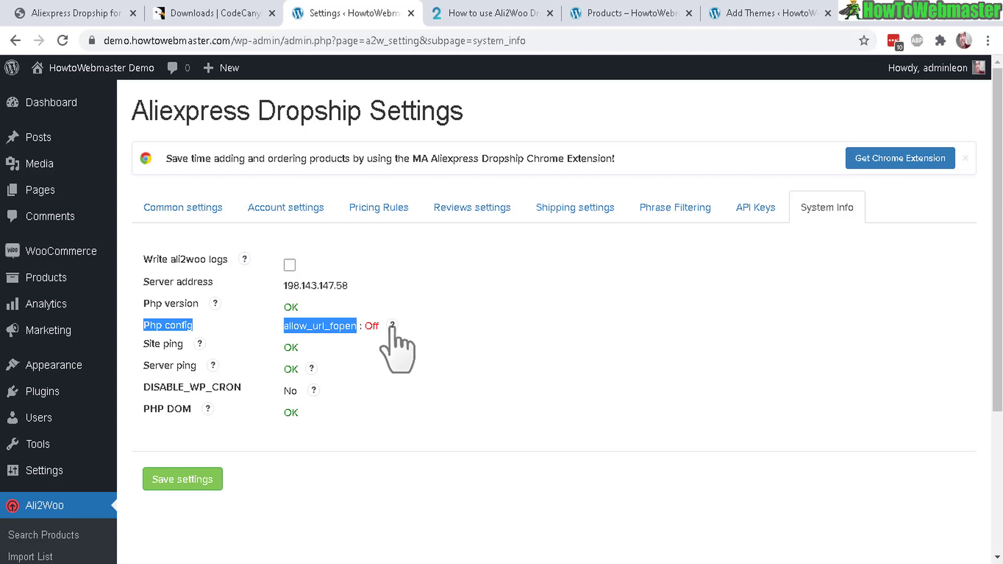
{"action": "mouse_move", "coordinate": [395, 325]}
{"action": "left_click_drag", "start_coordinate": [364, 329], "coordinate": [289, 326]}
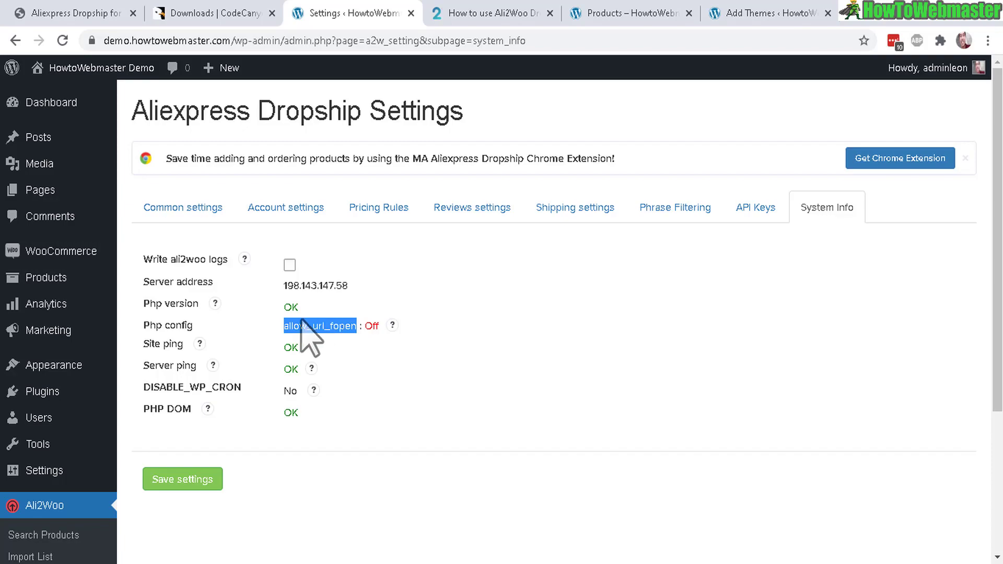
{"action": "left_click_drag", "start_coordinate": [299, 308], "coordinate": [150, 305]}
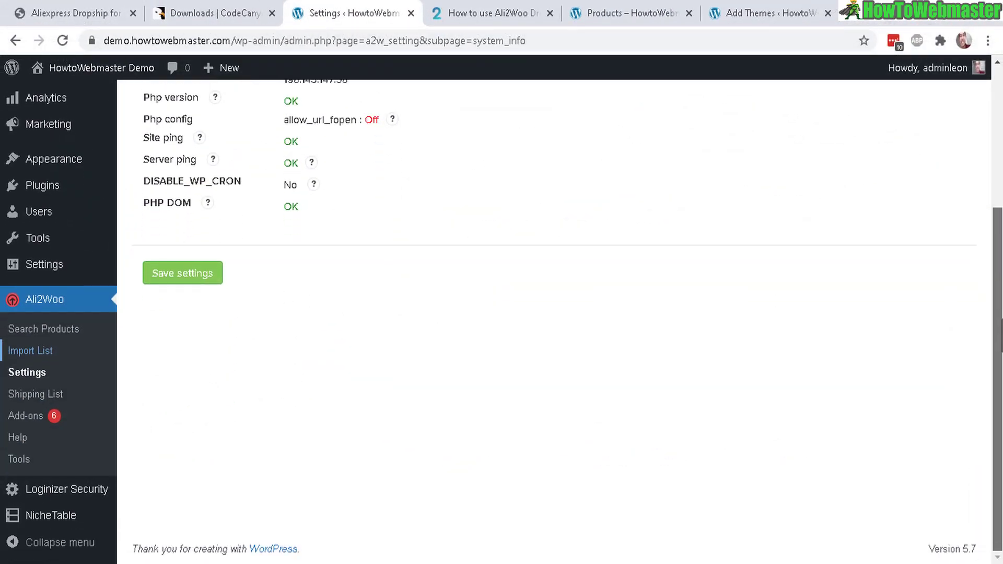
Look over the Ali2Woo Tools page for converting Shopmaster CSV files.
{"action": "left_click", "coordinate": [21, 461]}
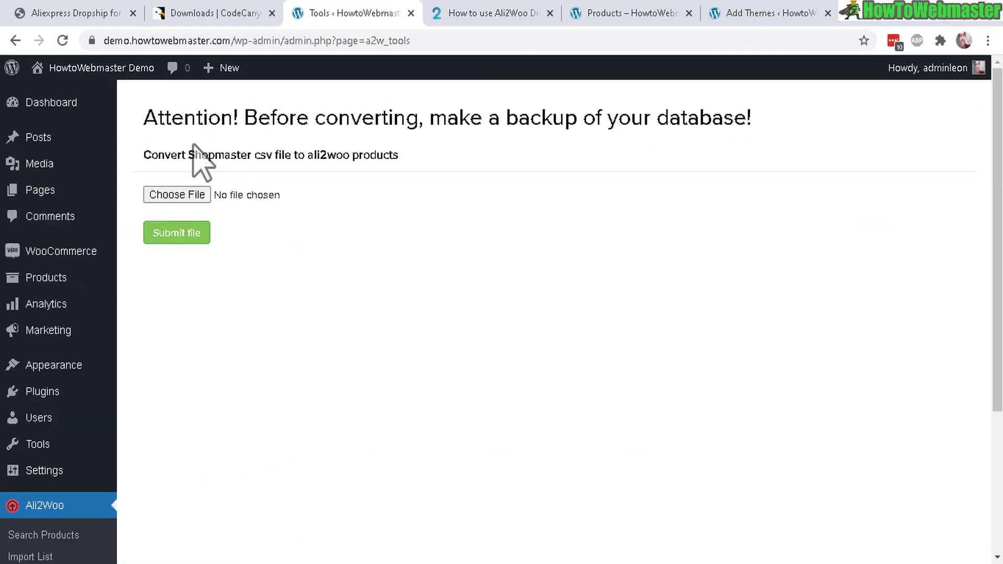
{"action": "left_click_drag", "start_coordinate": [189, 150], "coordinate": [253, 157]}
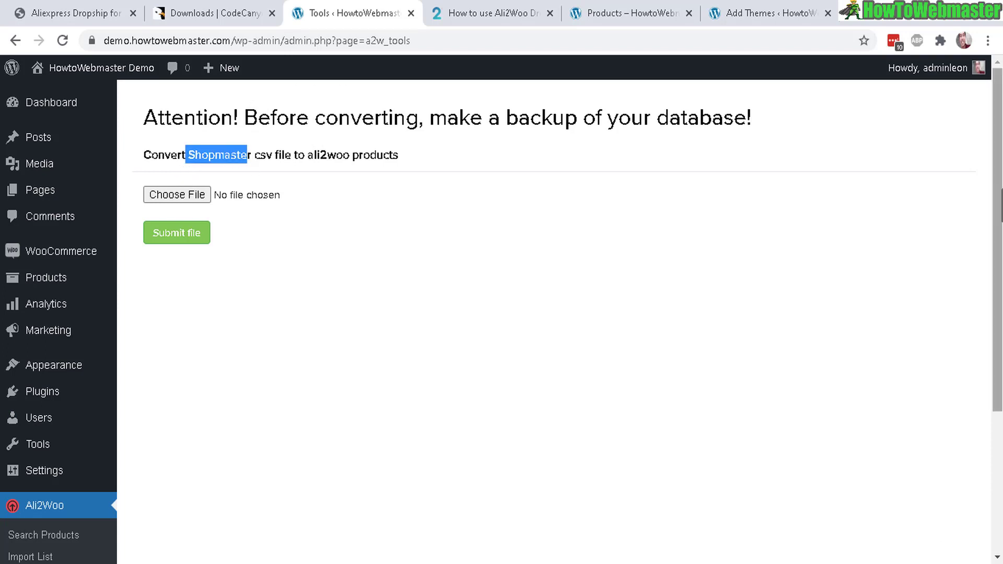
{"action": "scroll", "coordinate": [998, 240], "scroll_direction": "down", "scroll_amount": 2}
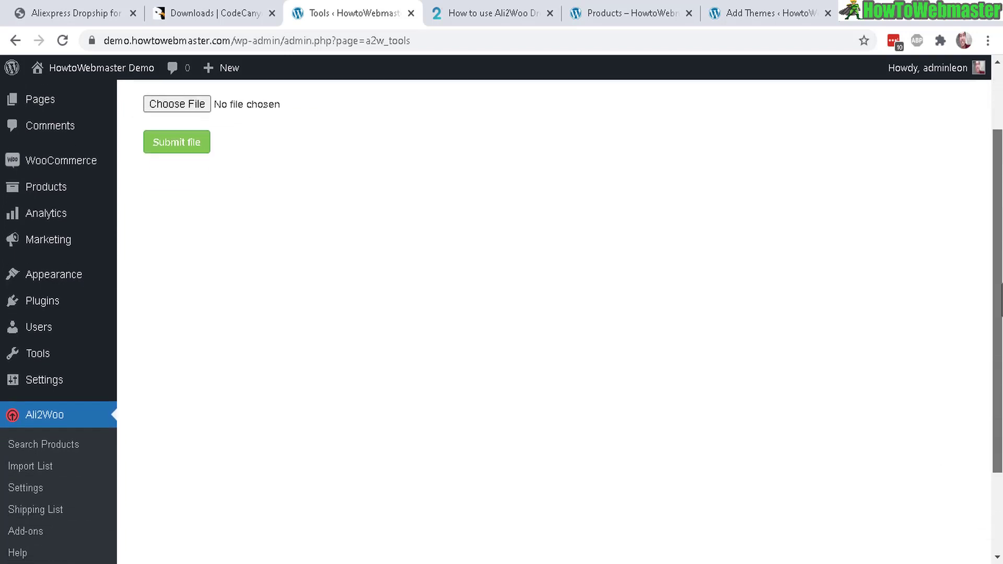
{"action": "scroll", "coordinate": [998, 240], "scroll_direction": "up", "scroll_amount": 1}
{"action": "scroll", "coordinate": [449, 151], "scroll_direction": "up", "scroll_amount": 1}
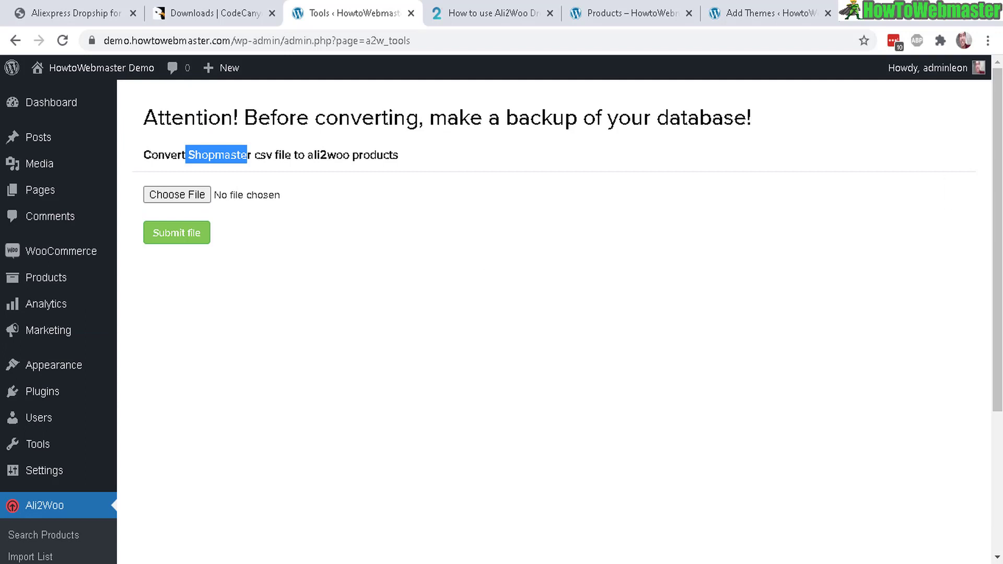
{"action": "scroll", "coordinate": [392, 225], "scroll_direction": "down", "scroll_amount": 4}
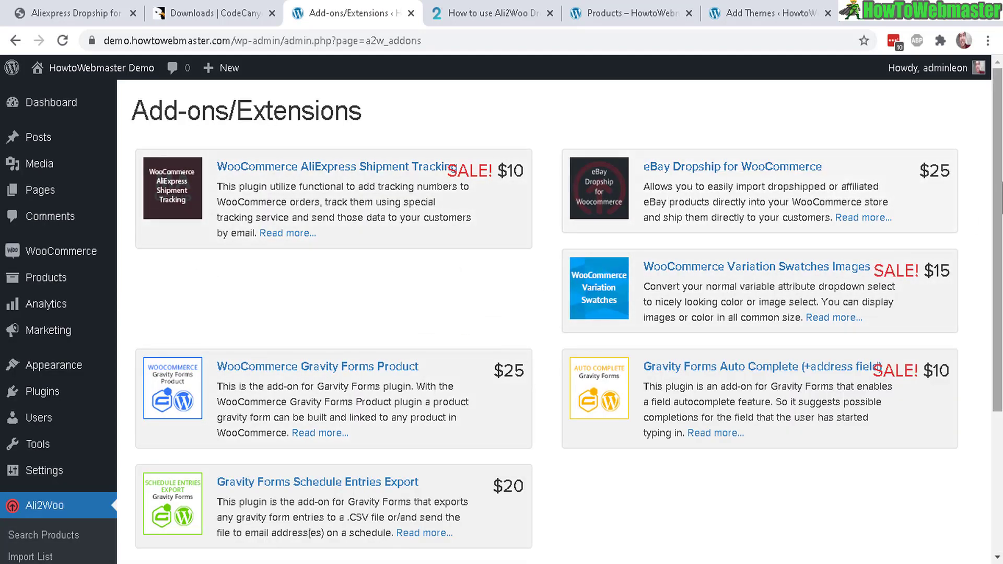
{"action": "scroll", "coordinate": [1000, 193], "scroll_direction": "down", "scroll_amount": 3}
{"action": "scroll", "coordinate": [268, 273], "scroll_direction": "up", "scroll_amount": 1}
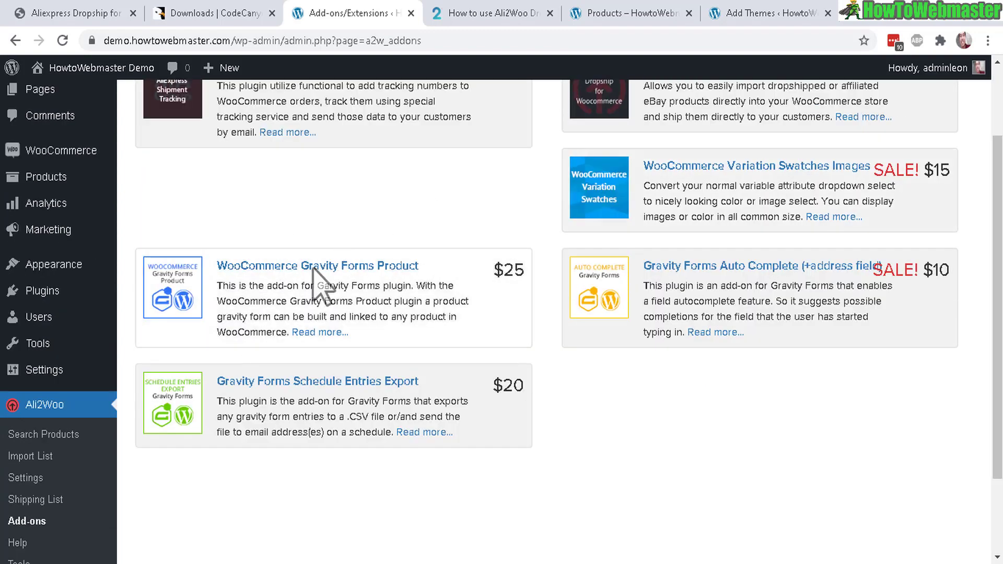
{"action": "scroll", "coordinate": [470, 304], "scroll_direction": "down", "scroll_amount": 3}
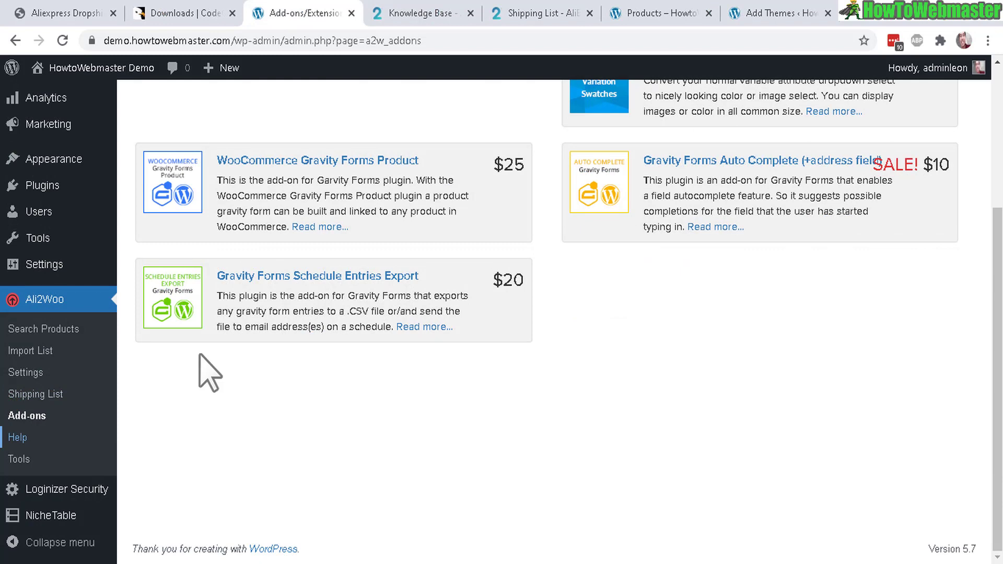
{"action": "left_click", "coordinate": [427, 5]}
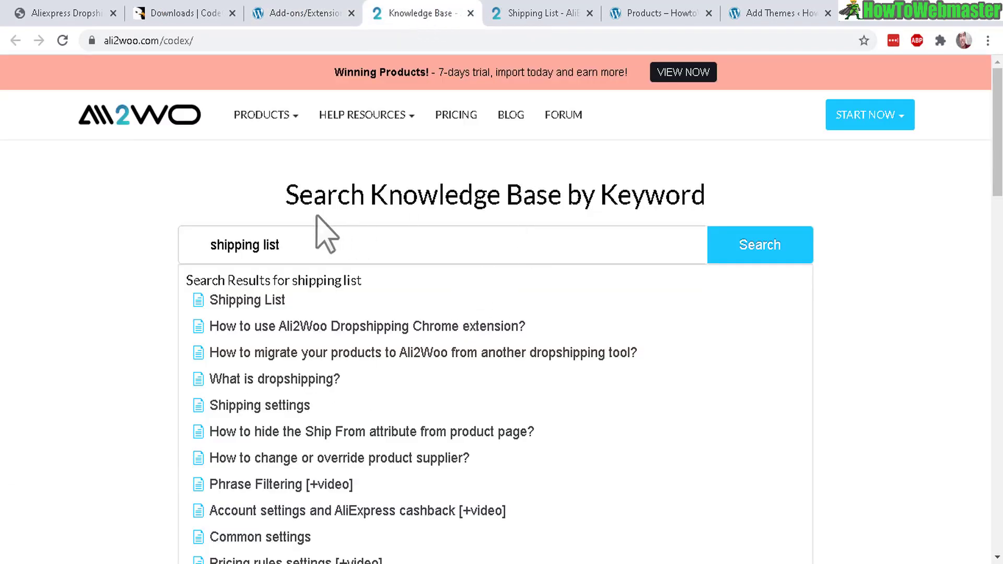
{"action": "left_click_drag", "start_coordinate": [210, 244], "coordinate": [259, 245]}
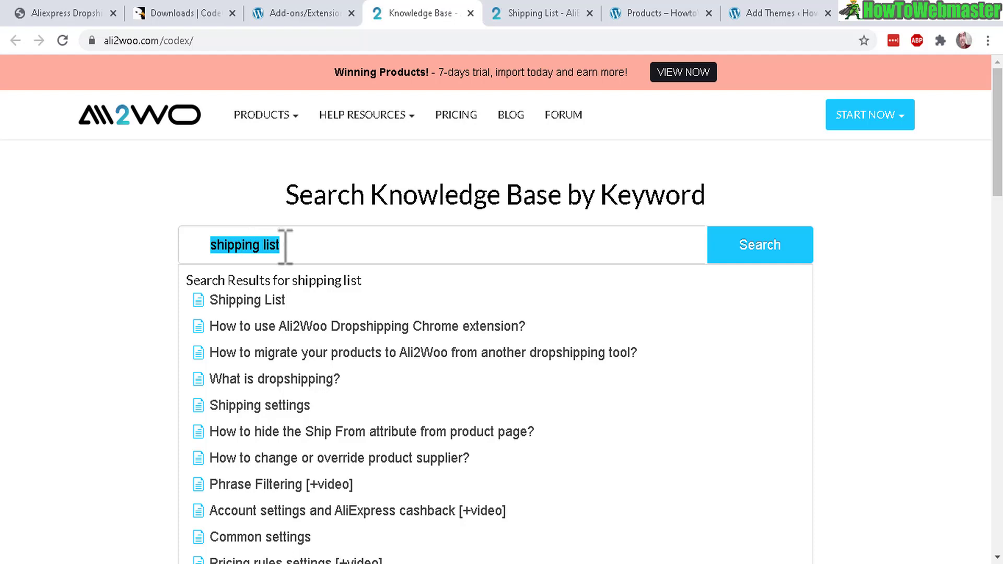
{"action": "left_click", "coordinate": [546, 6]}
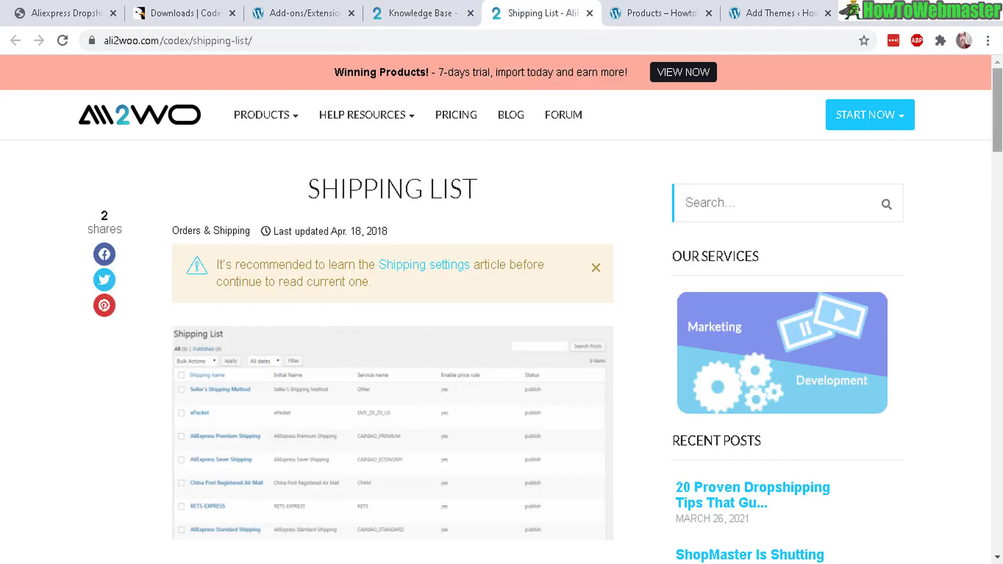
{"action": "scroll", "coordinate": [999, 131], "scroll_direction": "down", "scroll_amount": 2}
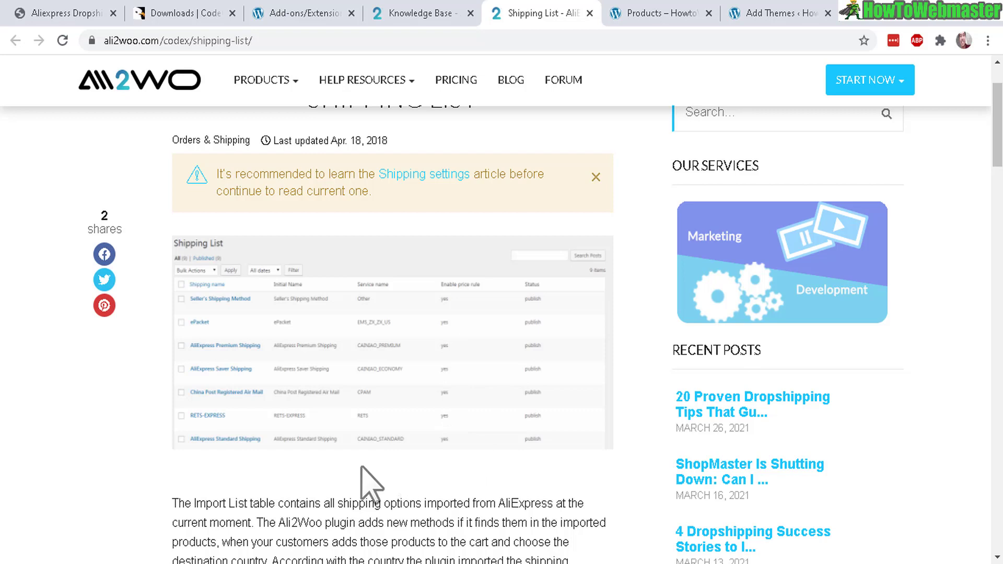
{"action": "left_click_drag", "start_coordinate": [219, 499], "coordinate": [413, 502]}
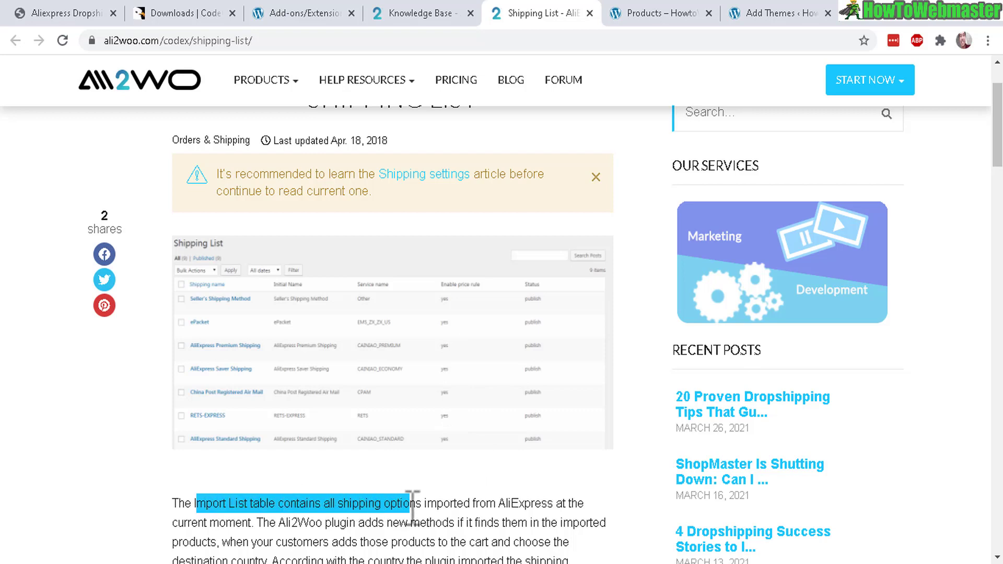
{"action": "double_click", "coordinate": [554, 503]}
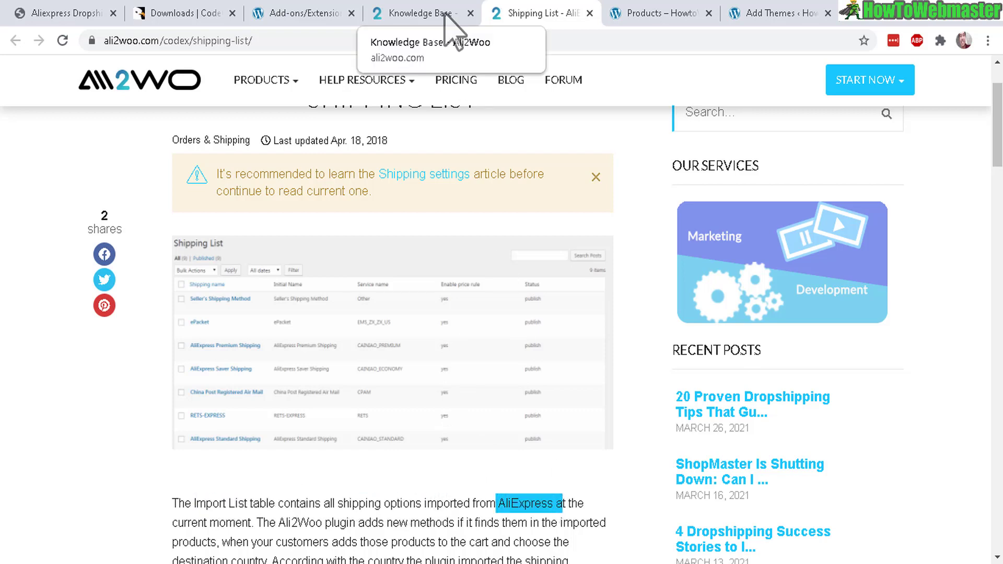
{"action": "left_click", "coordinate": [314, 13]}
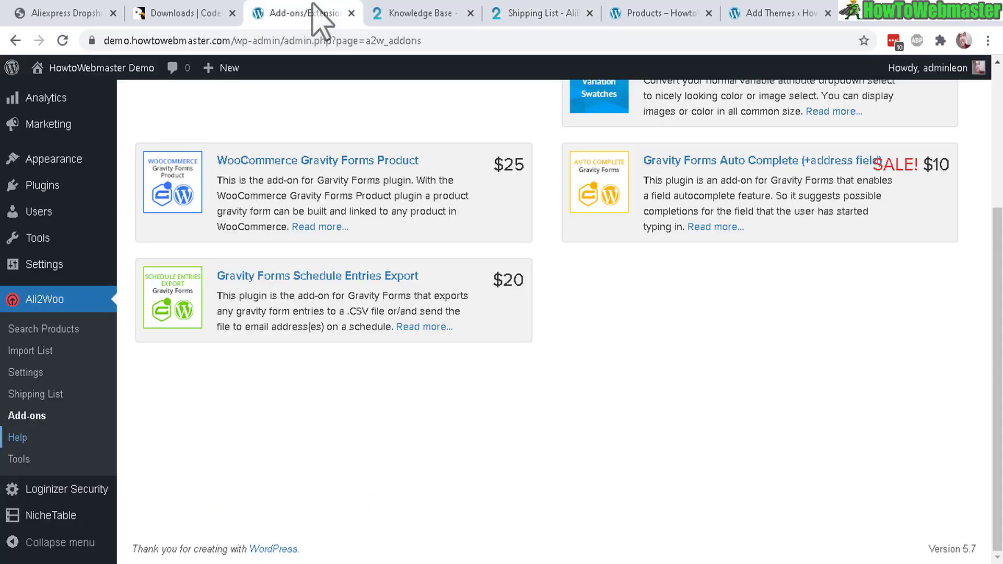
Search AliExpress products for 'star wars' and browse the results sorted by orders count.
{"action": "left_click", "coordinate": [56, 336]}
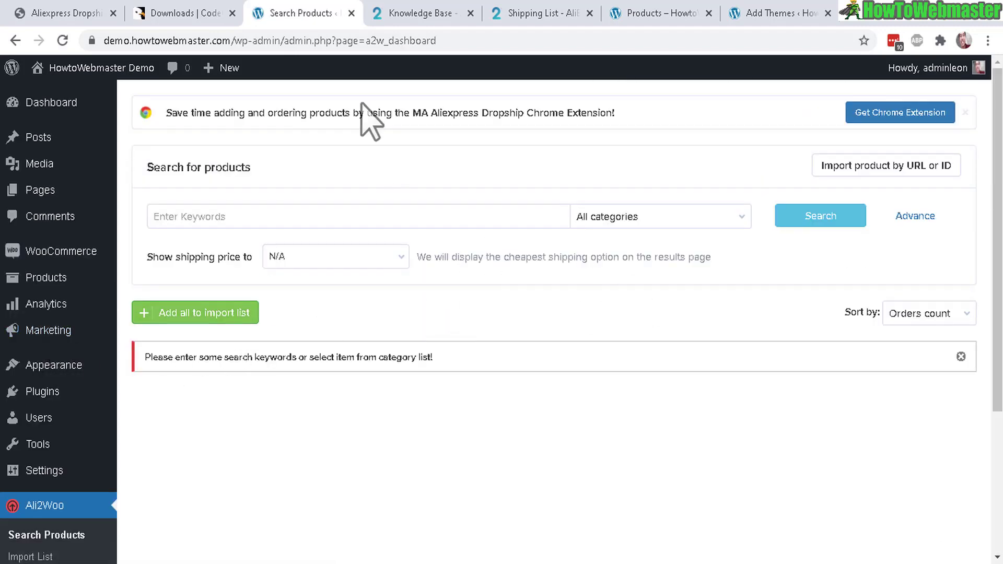
{"action": "left_click", "coordinate": [672, 224]}
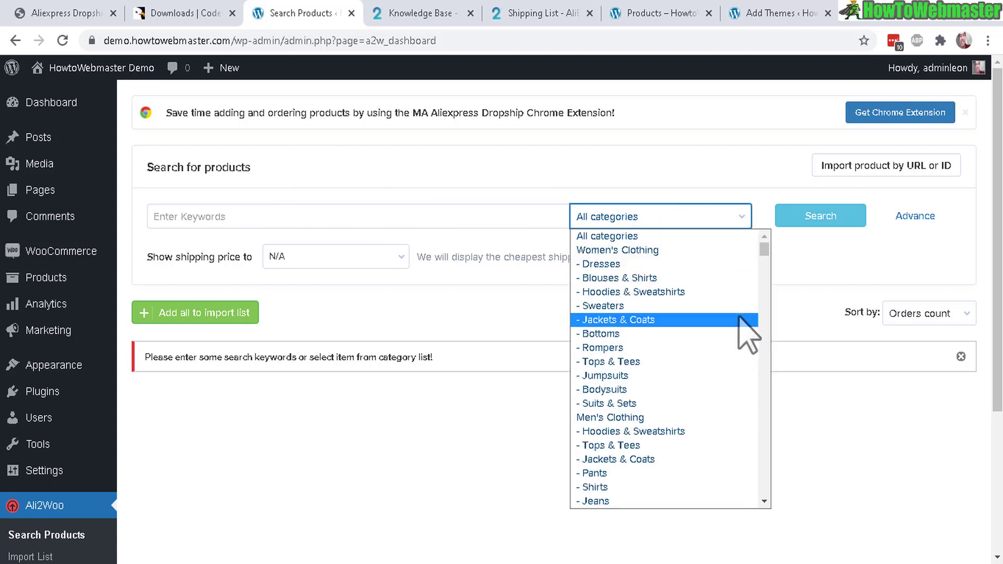
{"action": "left_click", "coordinate": [426, 215]}
{"action": "type", "text": "star wars"}
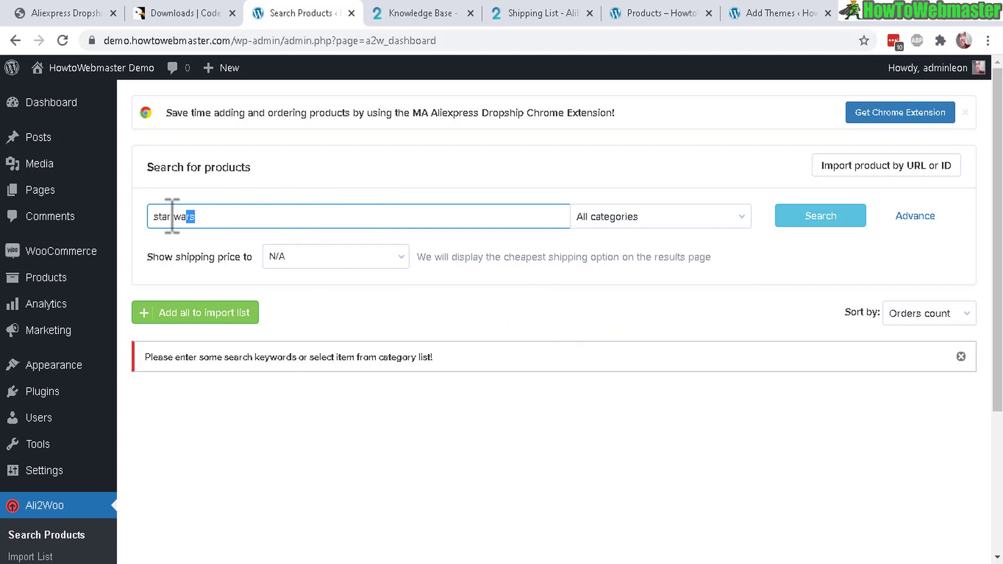
{"action": "left_click", "coordinate": [827, 219]}
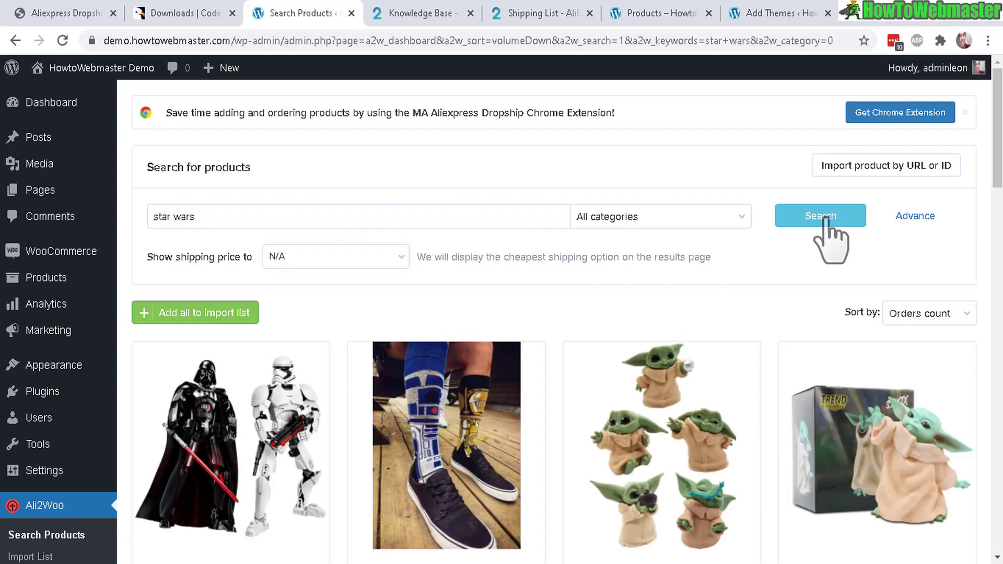
{"action": "scroll", "coordinate": [849, 280], "scroll_direction": "down", "scroll_amount": 14}
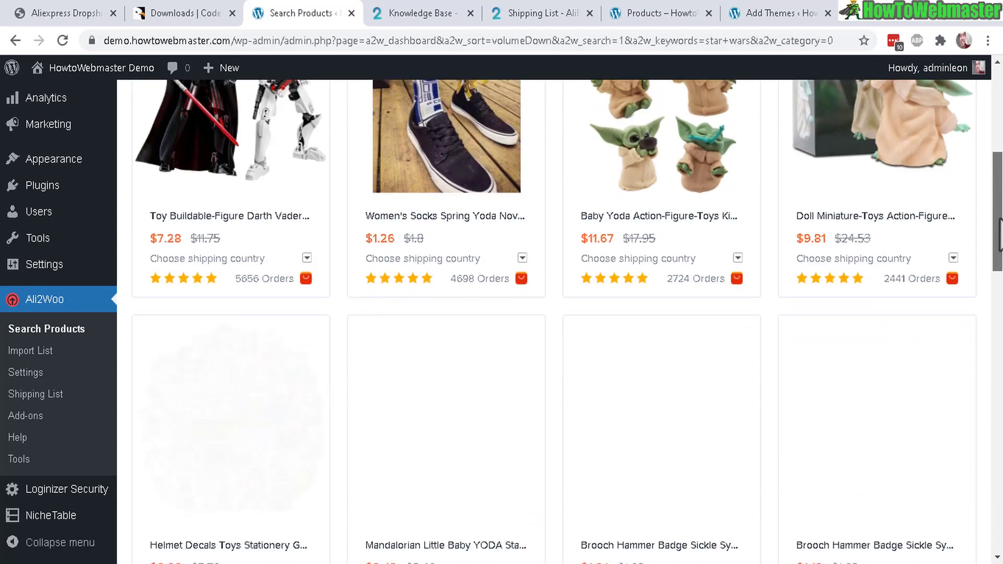
{"action": "scroll", "coordinate": [567, 321], "scroll_direction": "down", "scroll_amount": 15}
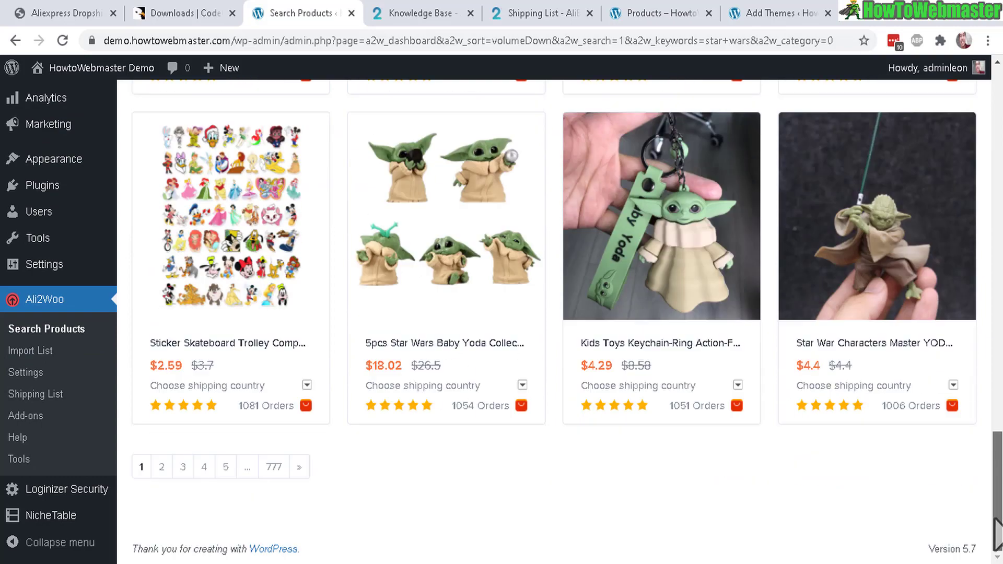
{"action": "scroll", "coordinate": [568, 321], "scroll_direction": "up", "scroll_amount": 9}
{"action": "scroll", "coordinate": [604, 521], "scroll_direction": "down", "scroll_amount": 9}
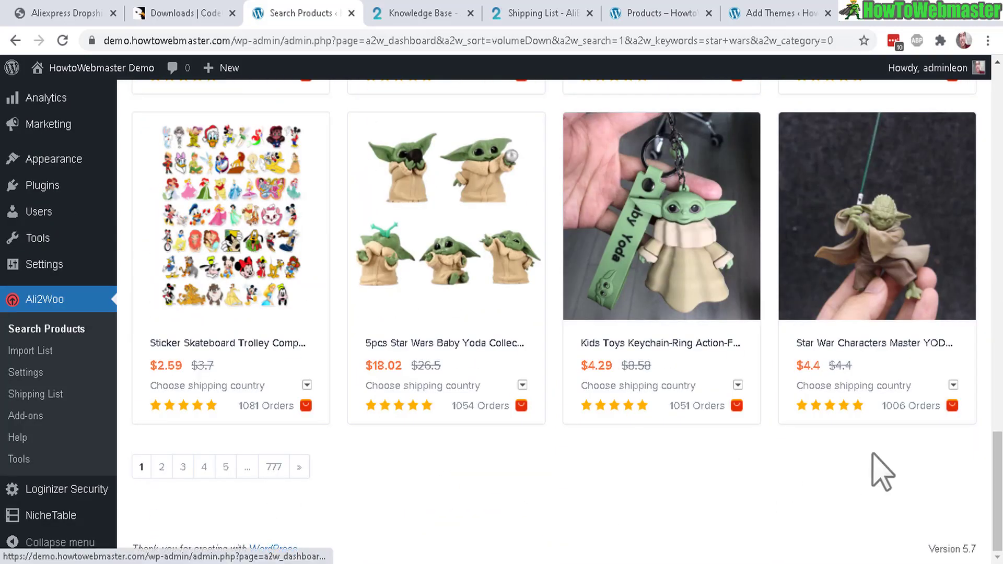
{"action": "scroll", "coordinate": [568, 322], "scroll_direction": "up", "scroll_amount": 15}
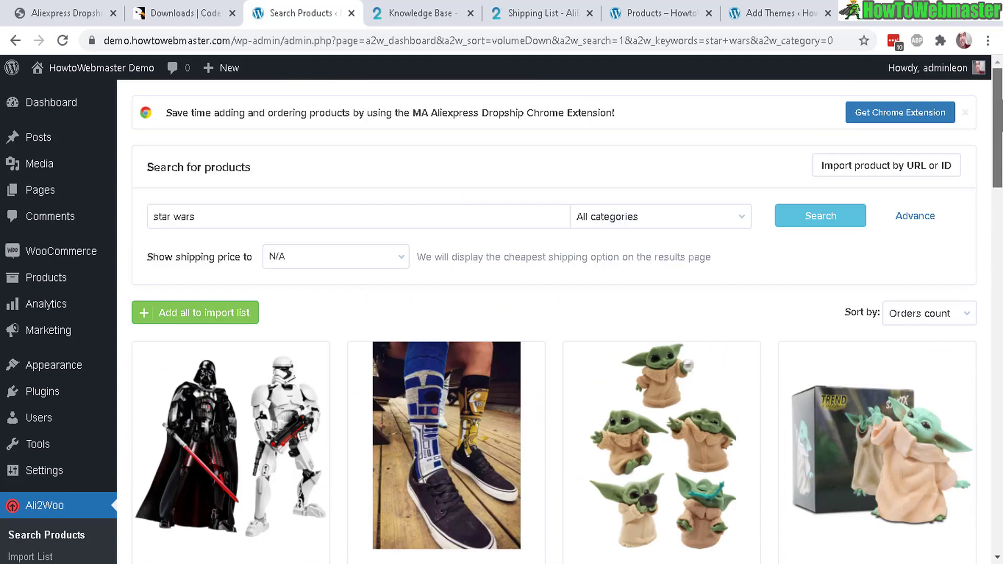
{"action": "left_click", "coordinate": [738, 216]}
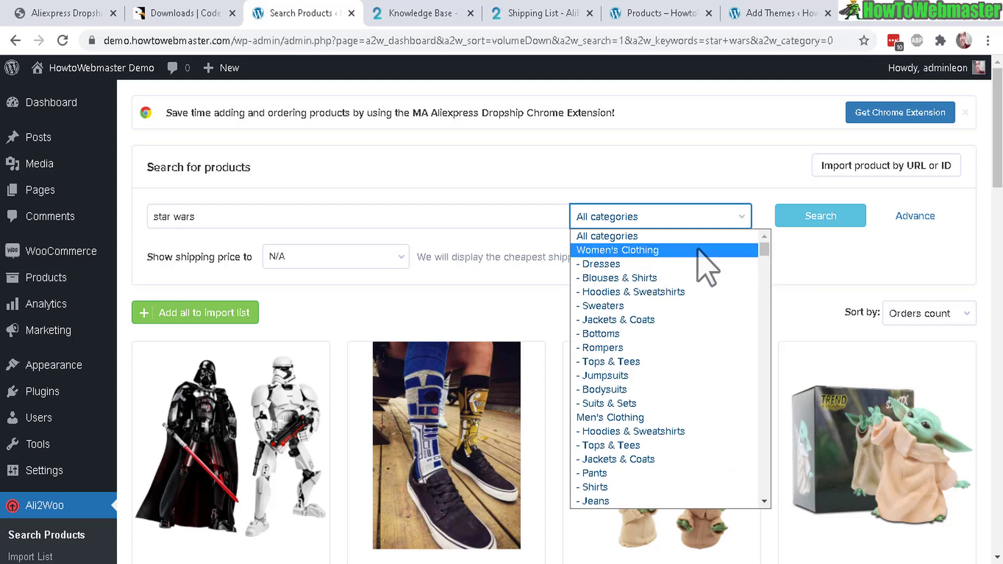
{"action": "scroll", "coordinate": [764, 266], "scroll_direction": "down", "scroll_amount": 7}
{"action": "scroll", "coordinate": [764, 267], "scroll_direction": "up", "scroll_amount": 4}
{"action": "scroll", "coordinate": [764, 267], "scroll_direction": "down", "scroll_amount": 4}
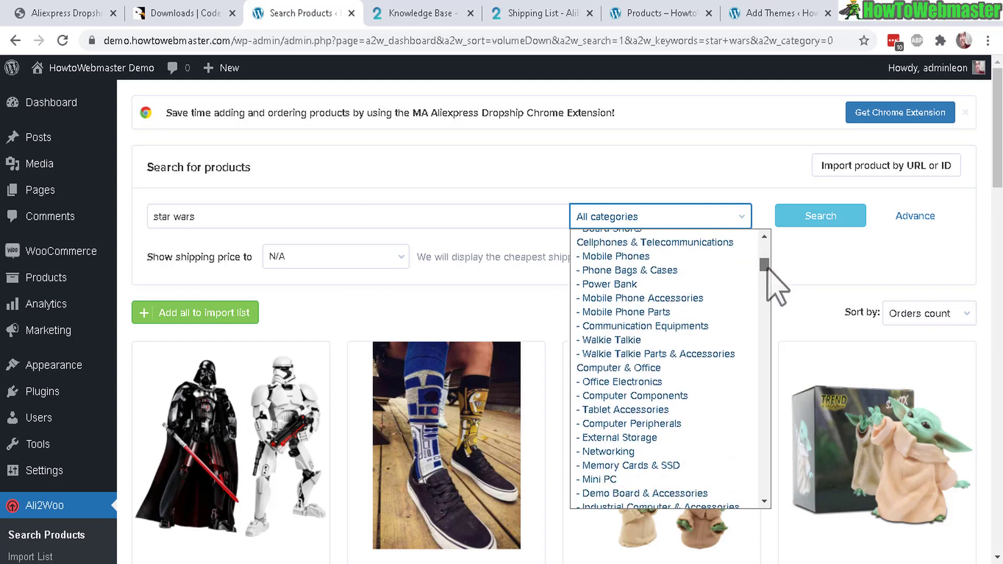
{"action": "left_click_drag", "start_coordinate": [764, 265], "coordinate": [679, 314]}
{"action": "left_click", "coordinate": [847, 287]}
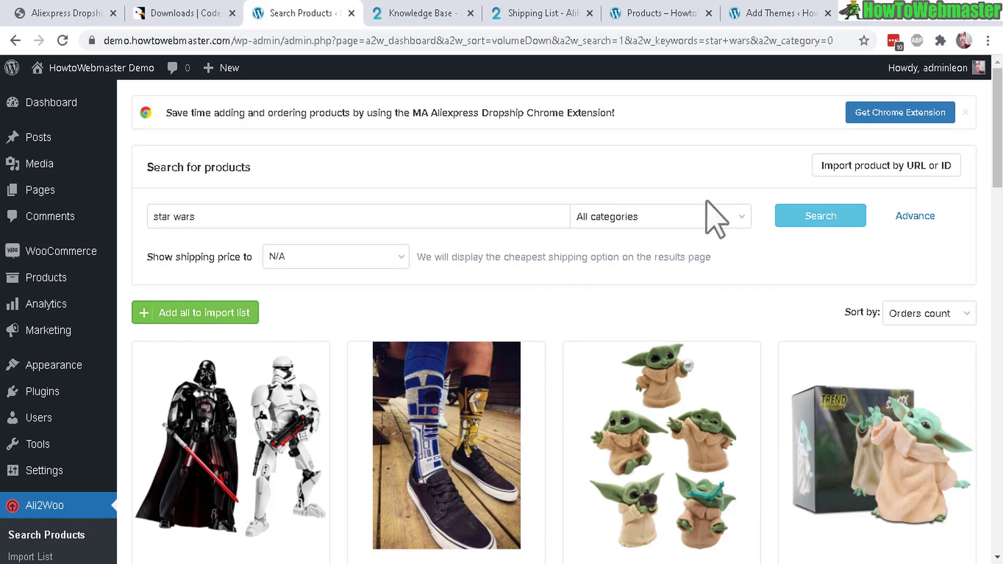
Add the Darth Vader figure, Star Wars socks and Baby Yoda figure set to the import list.
{"action": "scroll", "coordinate": [405, 209], "scroll_direction": "down", "scroll_amount": 3}
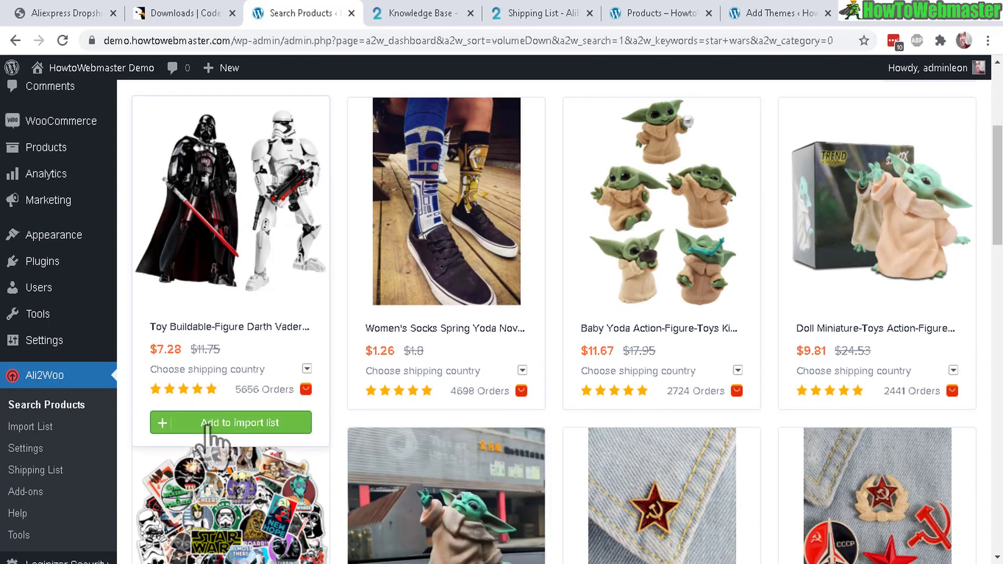
{"action": "left_click", "coordinate": [225, 424]}
{"action": "mouse_move", "coordinate": [441, 302]}
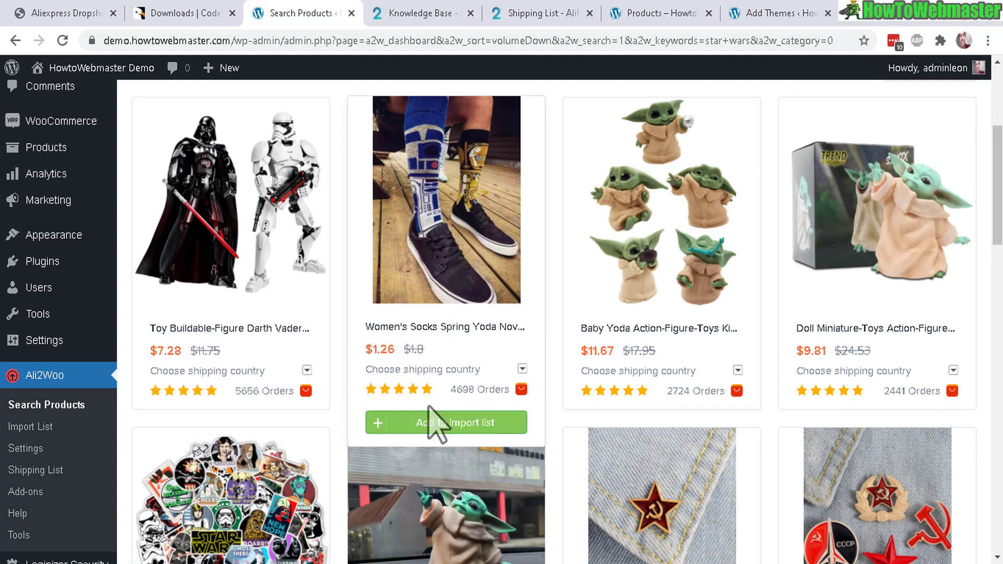
{"action": "left_click", "coordinate": [456, 424]}
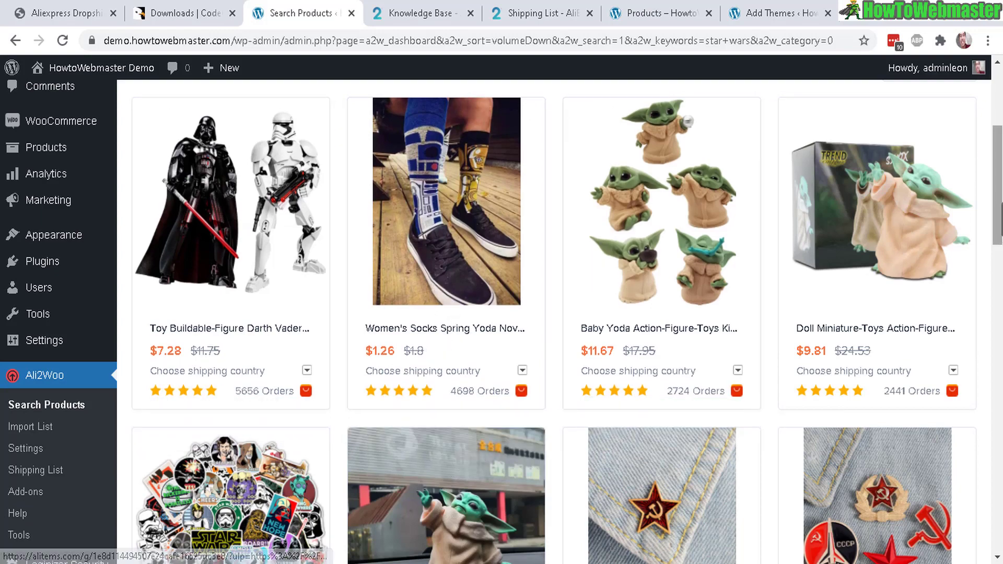
{"action": "scroll", "coordinate": [502, 321], "scroll_direction": "down", "scroll_amount": 4}
{"action": "scroll", "coordinate": [567, 321], "scroll_direction": "up", "scroll_amount": 2}
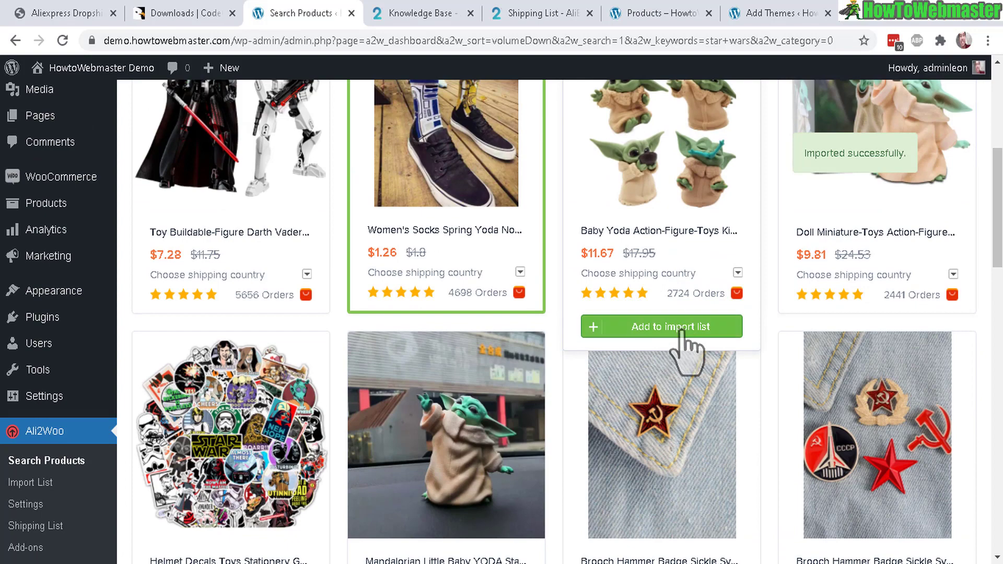
{"action": "left_click", "coordinate": [682, 332]}
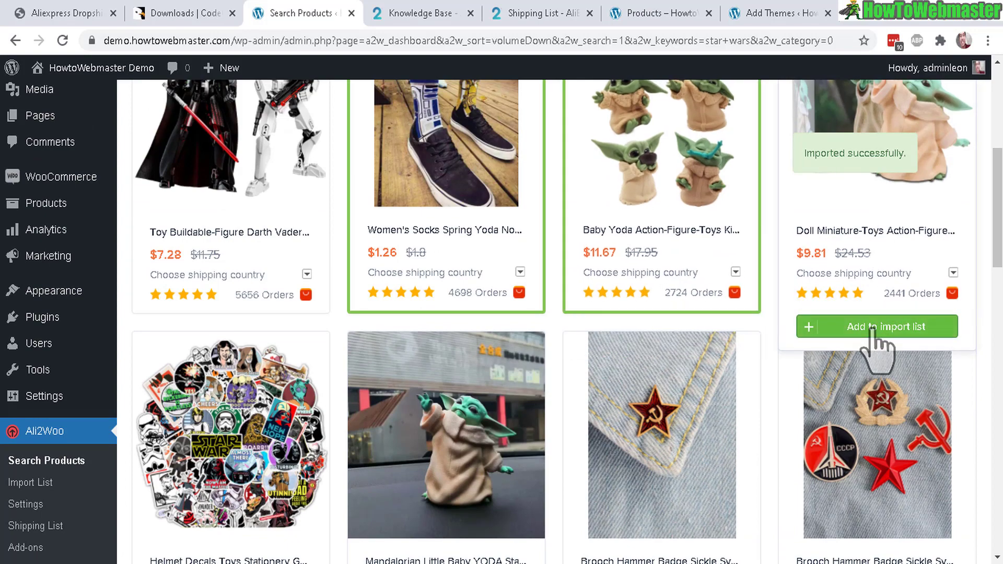
{"action": "left_click", "coordinate": [33, 483]}
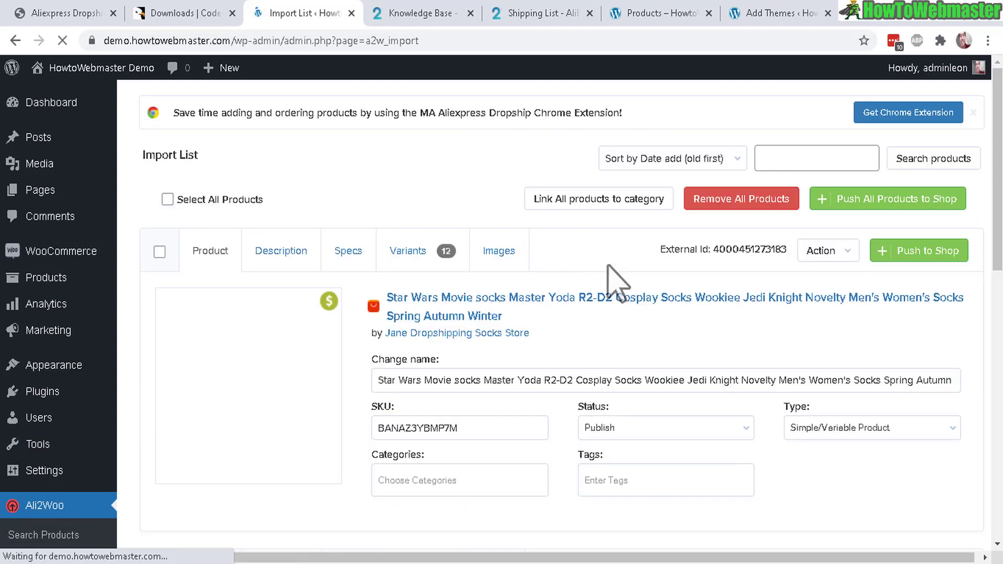
Select all three imported products and push them to the WooCommerce shop, confirming with Yes.
{"action": "scroll", "coordinate": [522, 313], "scroll_direction": "down", "scroll_amount": 10}
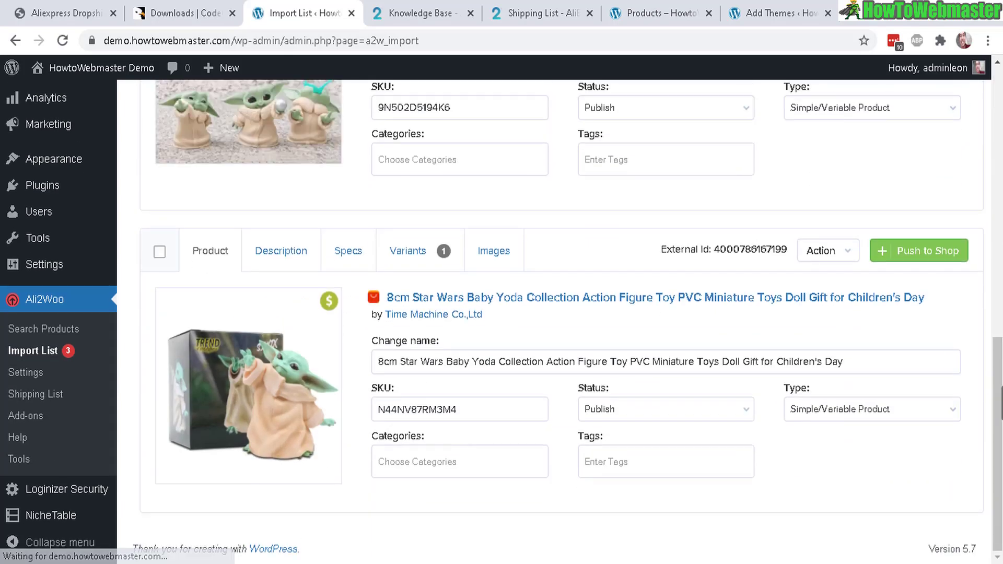
{"action": "scroll", "coordinate": [669, 209], "scroll_direction": "up", "scroll_amount": 10}
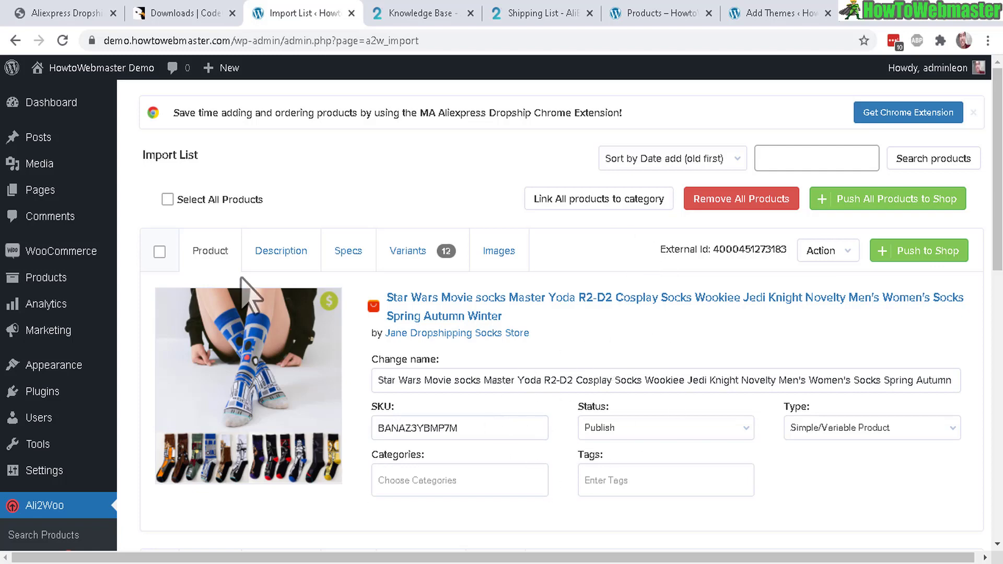
{"action": "left_click", "coordinate": [160, 253]}
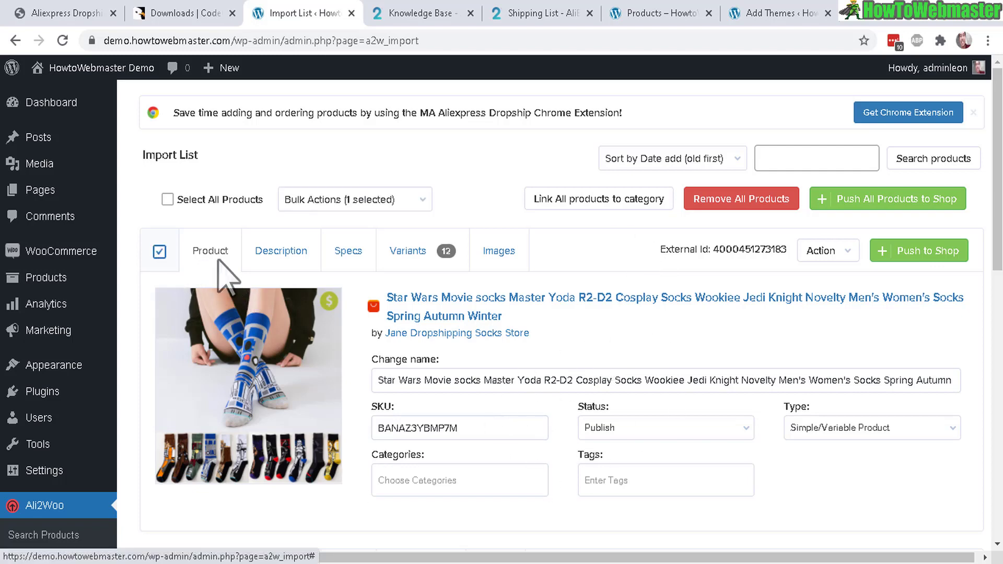
{"action": "scroll", "coordinate": [220, 262], "scroll_direction": "down", "scroll_amount": 3}
{"action": "scroll", "coordinate": [199, 246], "scroll_direction": "up", "scroll_amount": 3}
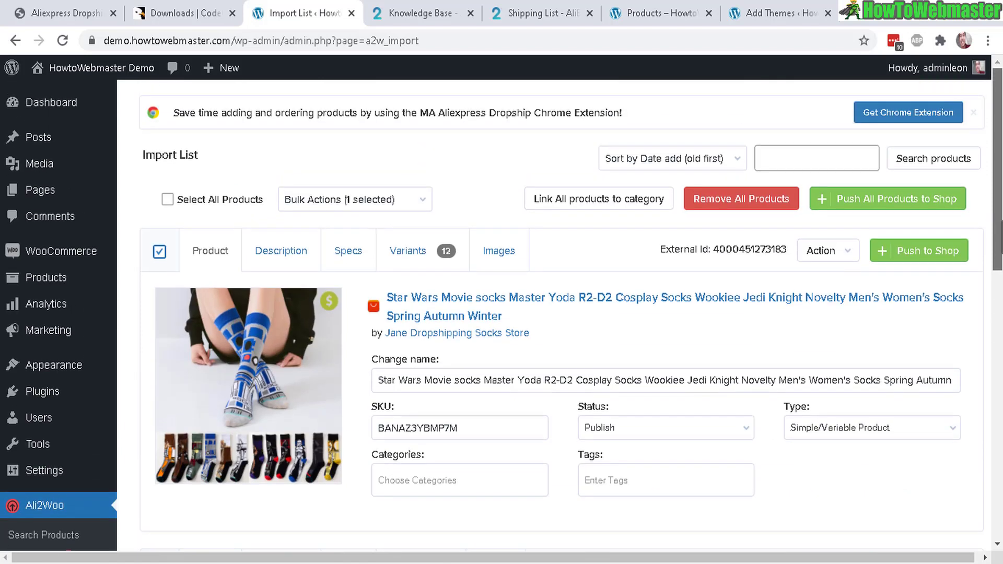
{"action": "left_click", "coordinate": [167, 199]}
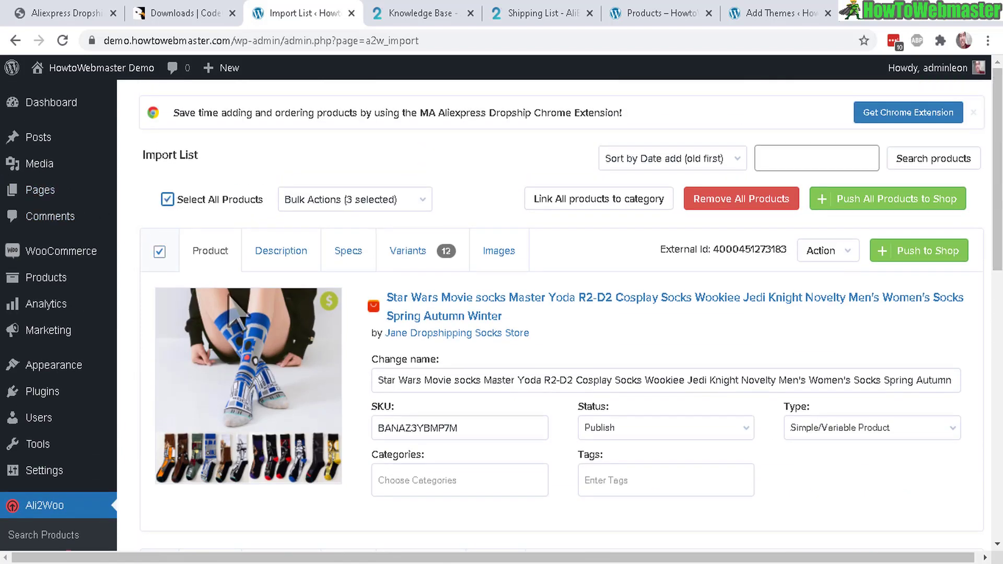
{"action": "left_click", "coordinate": [892, 200]}
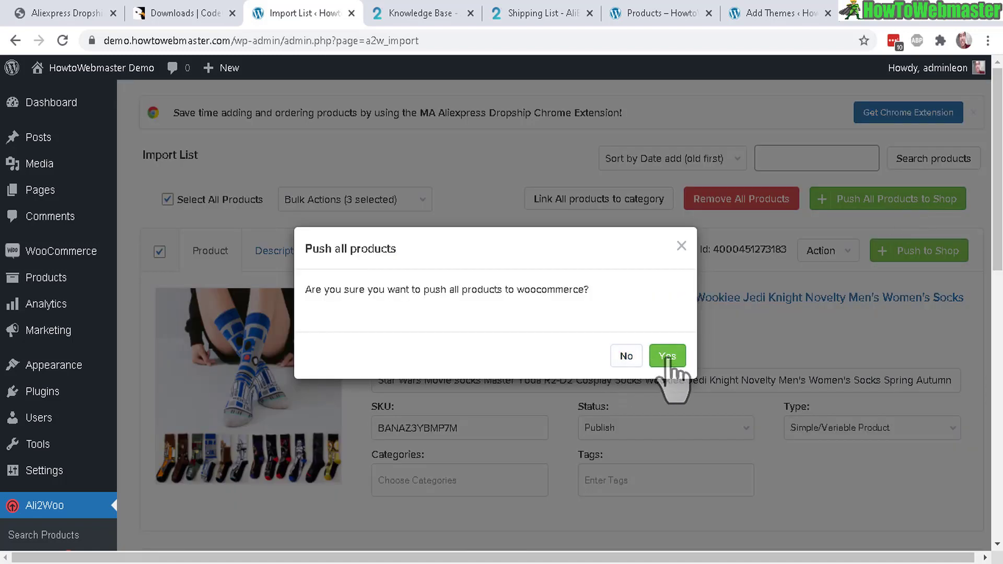
{"action": "left_click", "coordinate": [668, 355]}
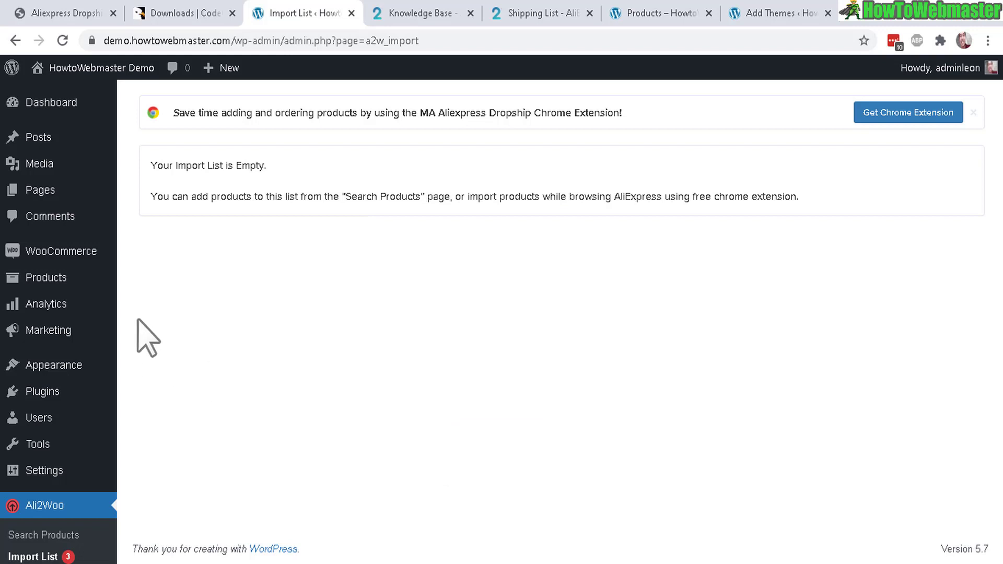
Open the Star Wars socks product page from All Products in a new tab.
{"action": "mouse_move", "coordinate": [40, 277]}
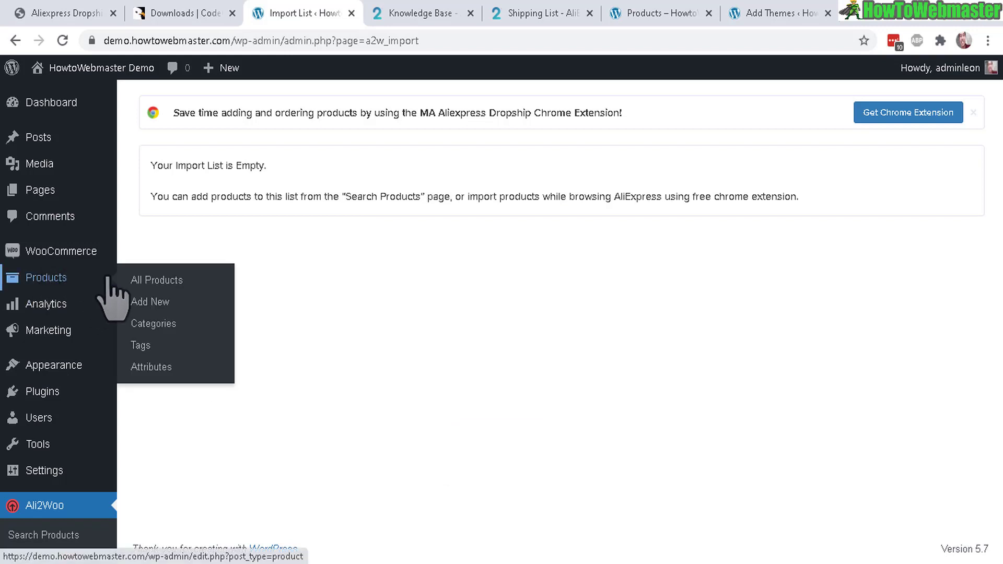
{"action": "left_click", "coordinate": [151, 280]}
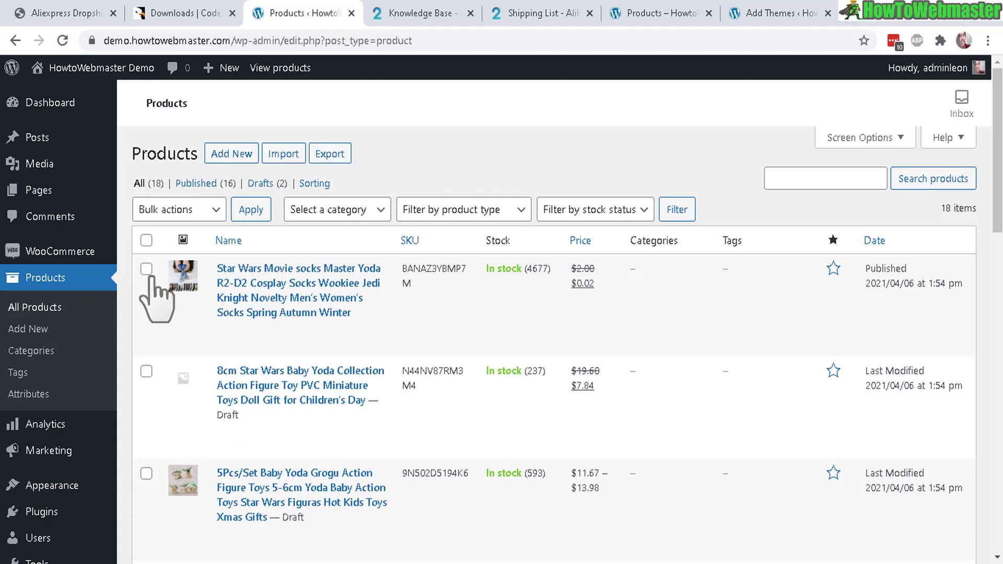
{"action": "middle_click", "coordinate": [371, 314]}
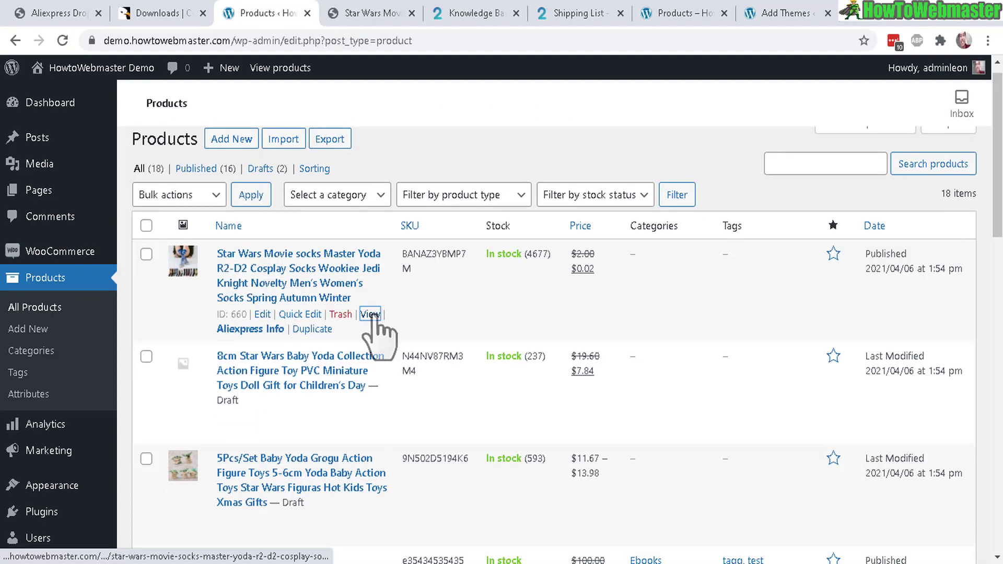
{"action": "left_click", "coordinate": [361, 13]}
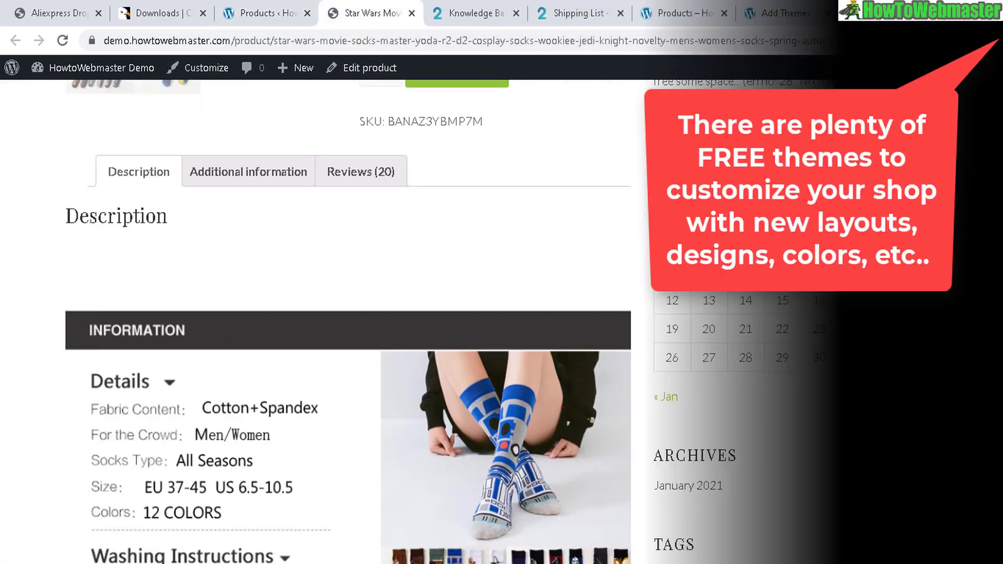
Show the socks product's Additional information, with its Disney brand attributes.
{"action": "scroll", "coordinate": [988, 277], "scroll_direction": "down", "scroll_amount": 20}
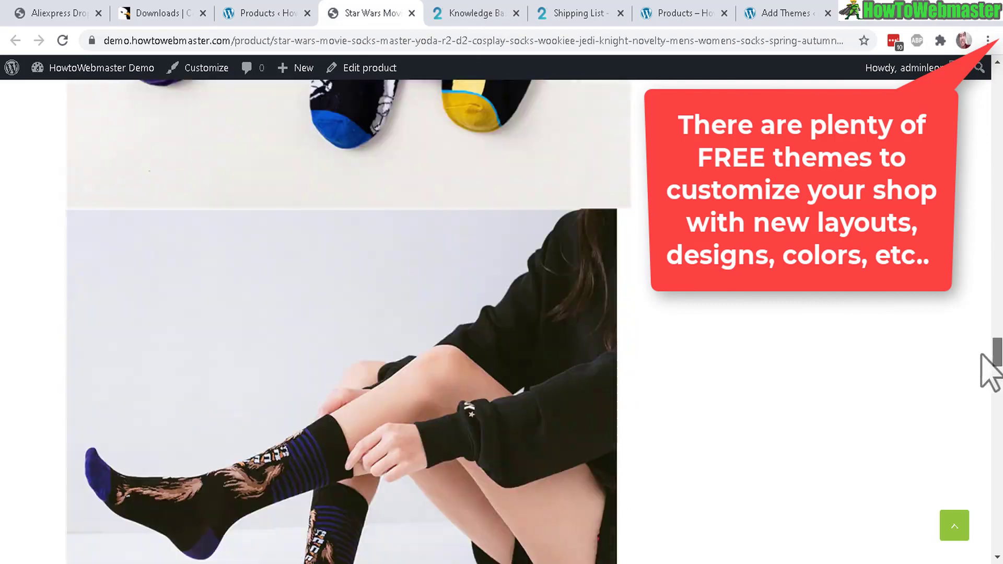
{"action": "left_click_drag", "start_coordinate": [981, 356], "coordinate": [959, 157]}
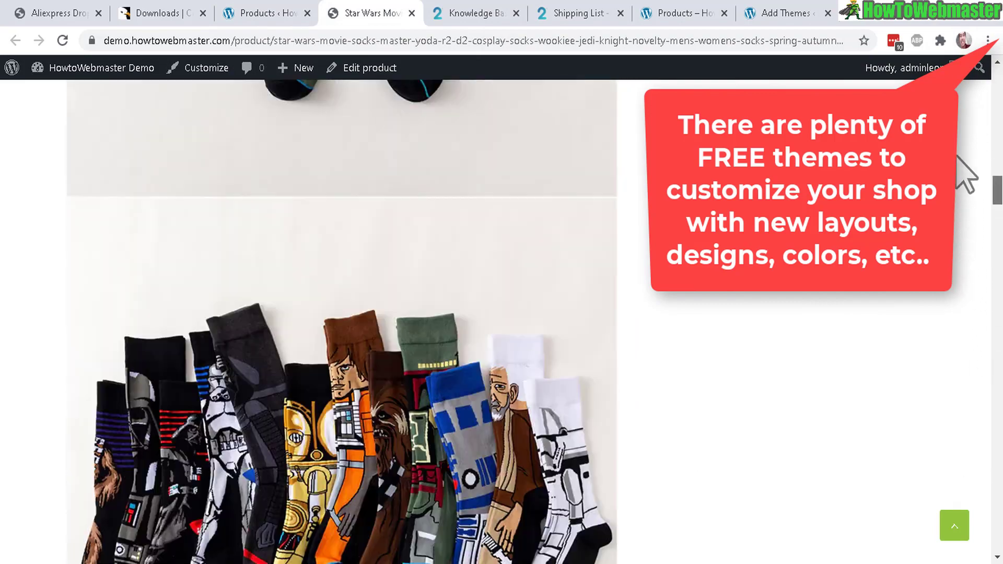
{"action": "scroll", "coordinate": [958, 157], "scroll_direction": "up", "scroll_amount": 10}
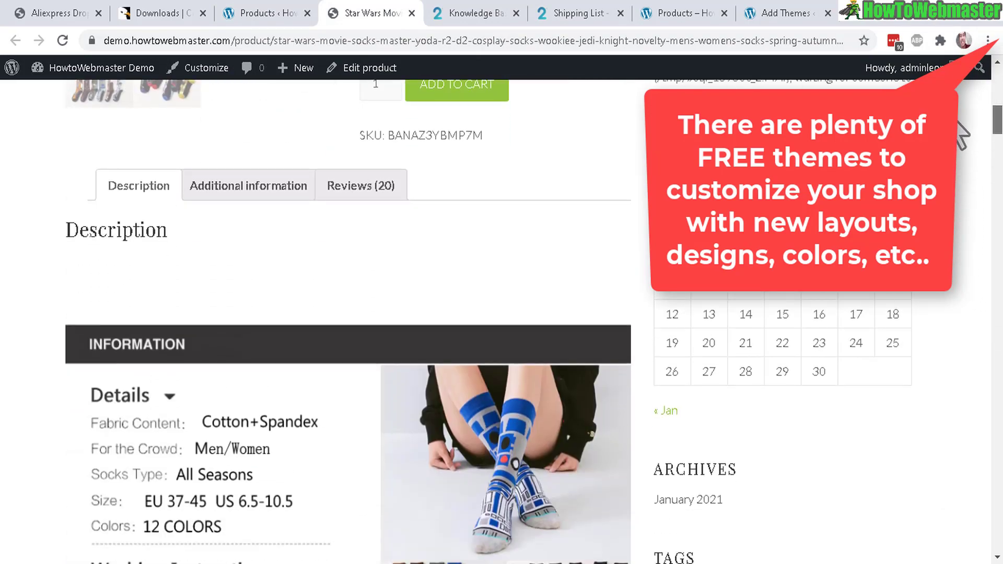
{"action": "left_click", "coordinate": [199, 190]}
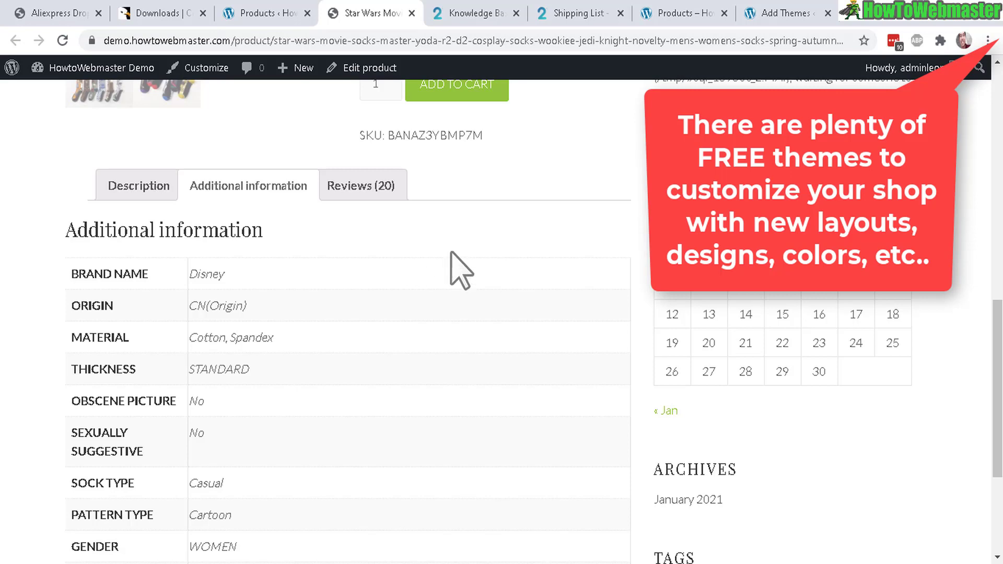
Browse the socks product's Reviews (20) tab, then return to its Description tab.
{"action": "left_click", "coordinate": [355, 188]}
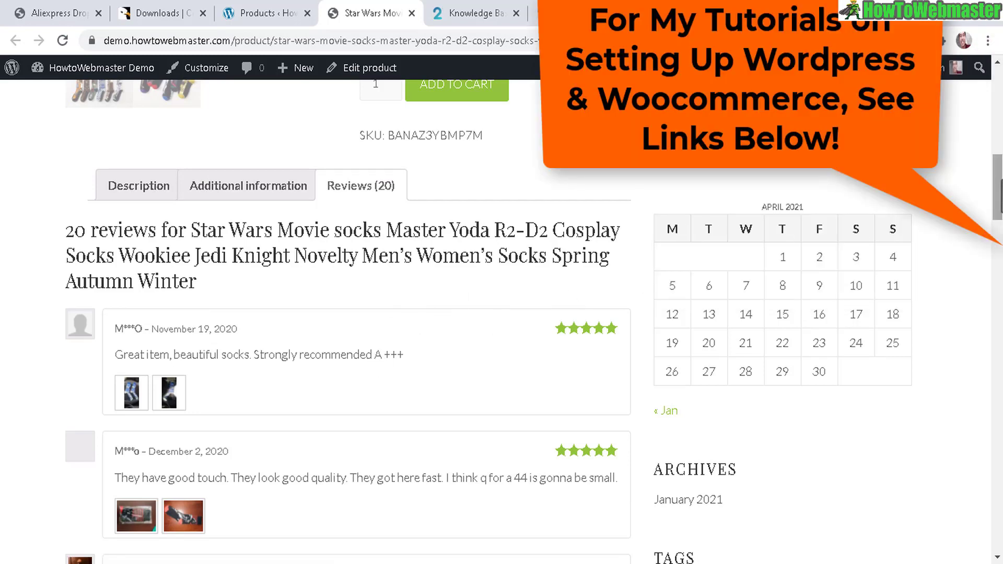
{"action": "scroll", "coordinate": [345, 322], "scroll_direction": "down", "scroll_amount": 9}
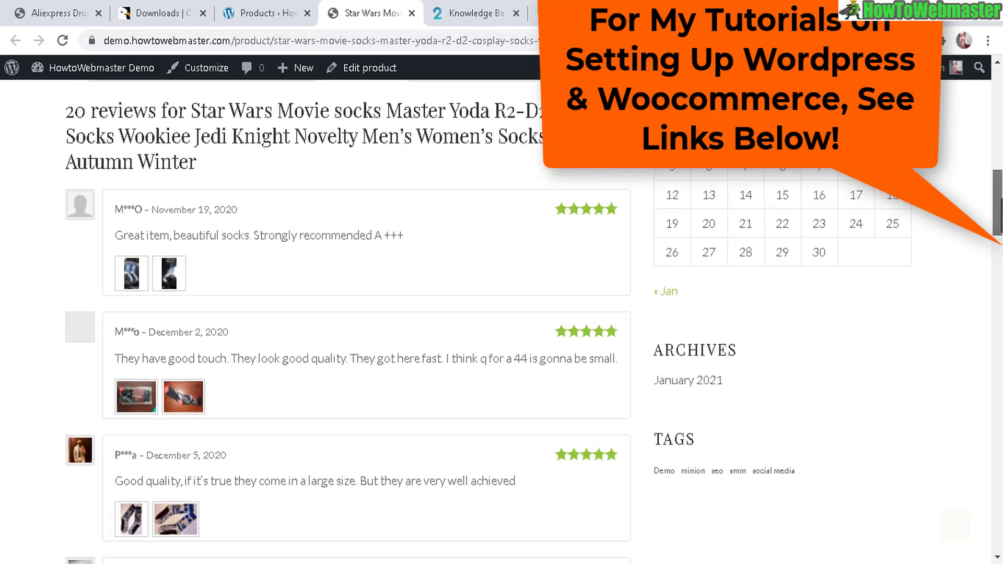
{"action": "scroll", "coordinate": [345, 321], "scroll_direction": "down", "scroll_amount": 1}
{"action": "scroll", "coordinate": [345, 321], "scroll_direction": "up", "scroll_amount": 4}
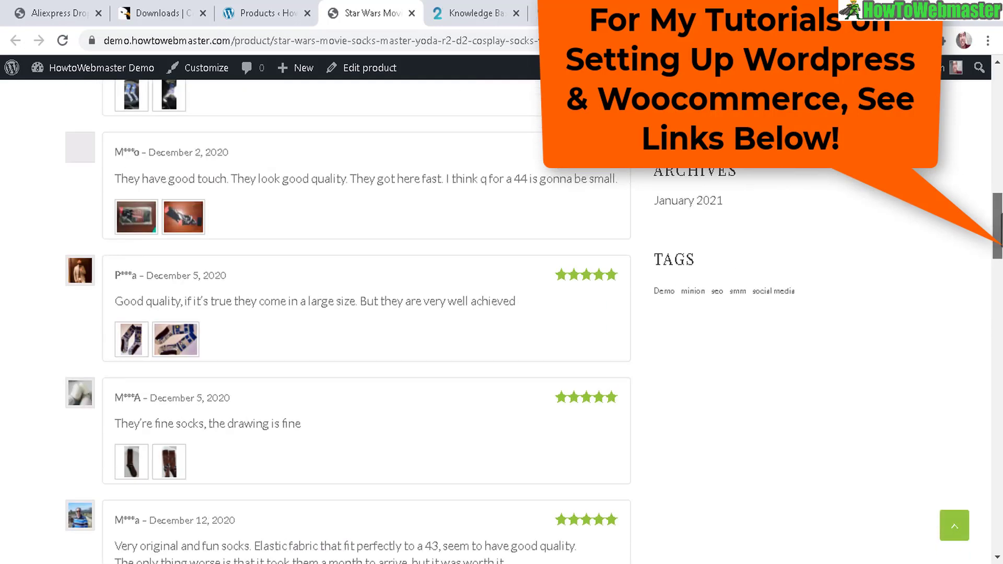
{"action": "scroll", "coordinate": [478, 320], "scroll_direction": "down", "scroll_amount": 7}
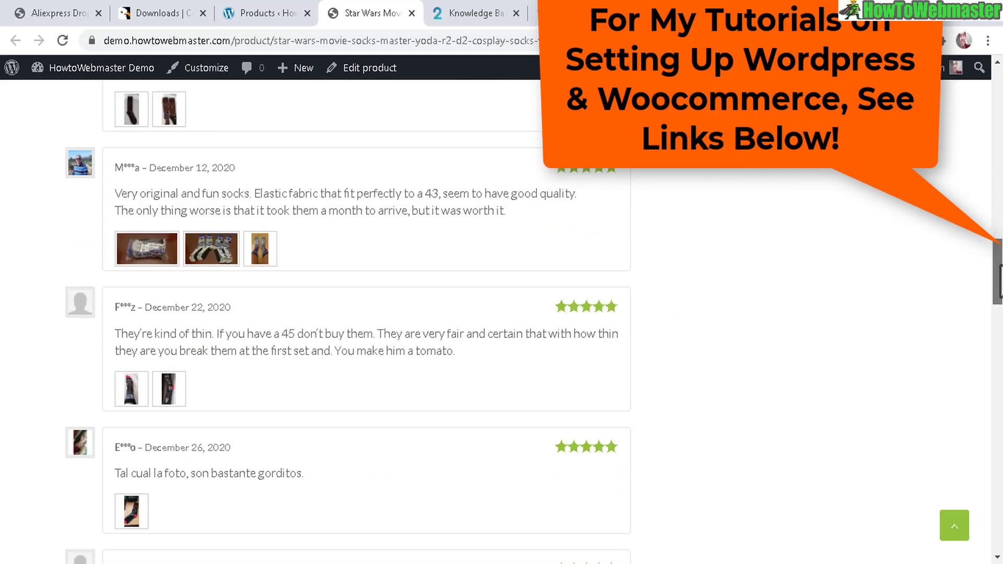
{"action": "scroll", "coordinate": [478, 319], "scroll_direction": "up", "scroll_amount": 11}
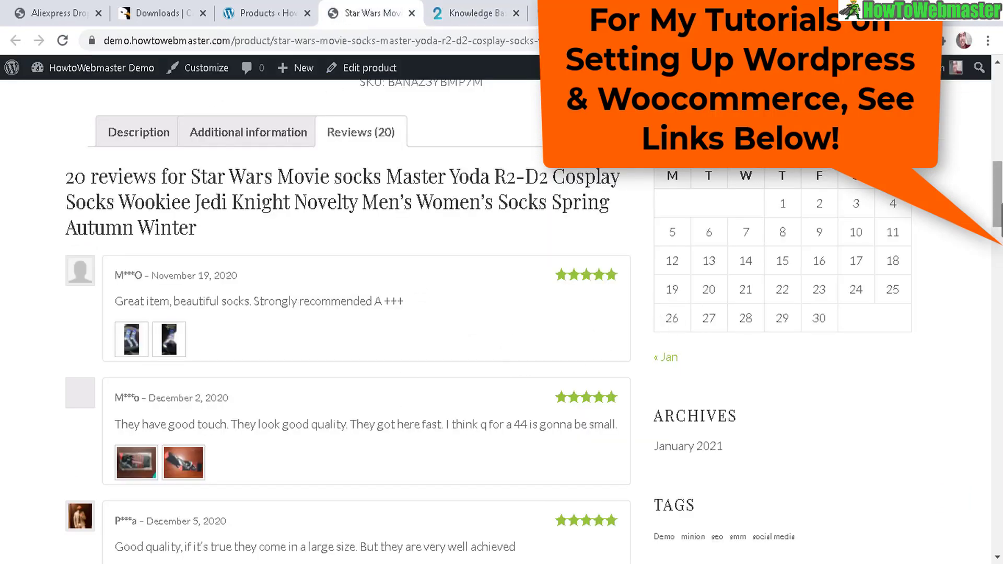
{"action": "left_click", "coordinate": [138, 132]}
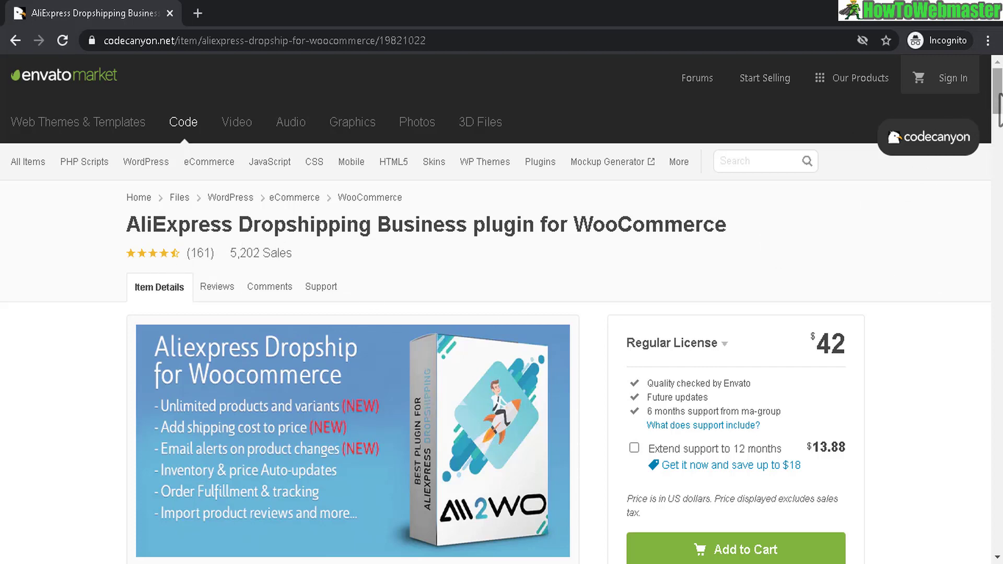
Scroll the CodeCanyon AliExpress Dropshipping Business plugin page down to its preview image.
{"action": "scroll", "coordinate": [331, 197], "scroll_direction": "down", "scroll_amount": 3}
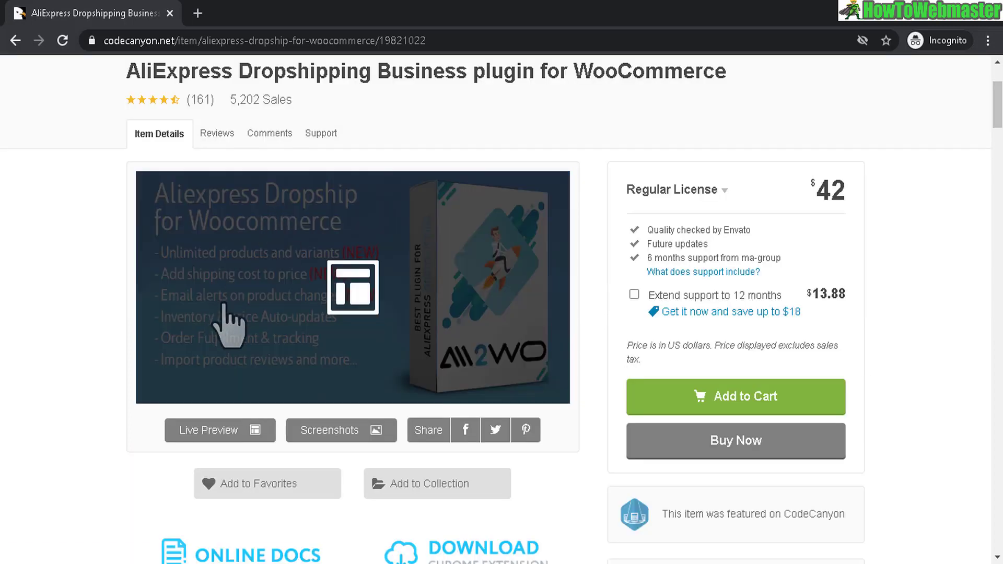